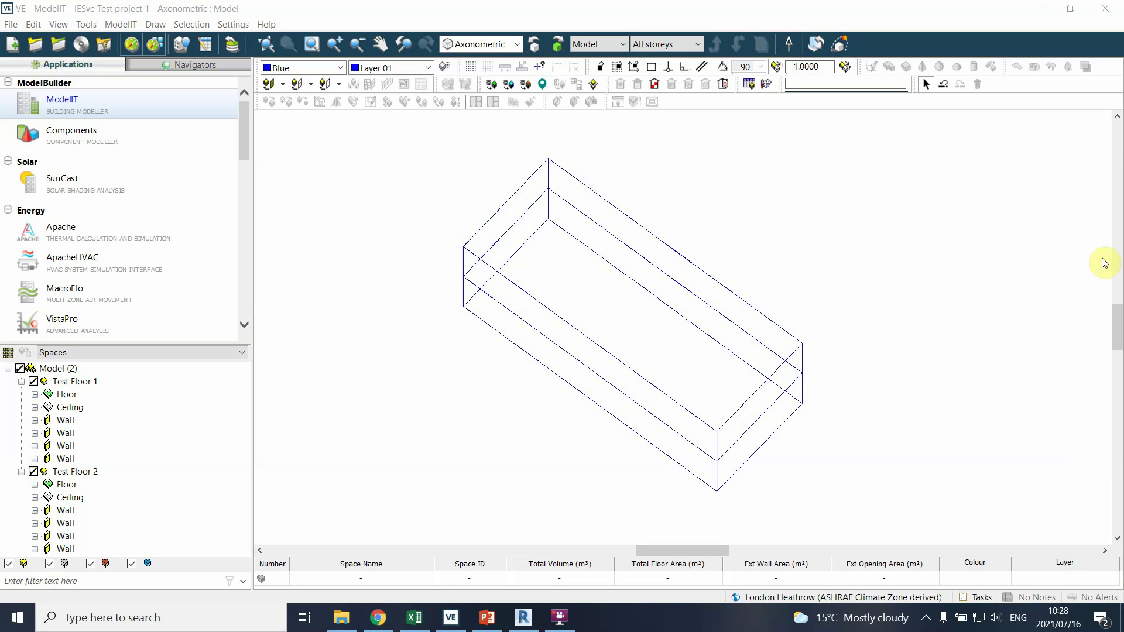
# Step: Examine Test Floor 1 and Test Floor 2 by selecting each space alternately in the axonometric model view
pyautogui.click(508, 44)
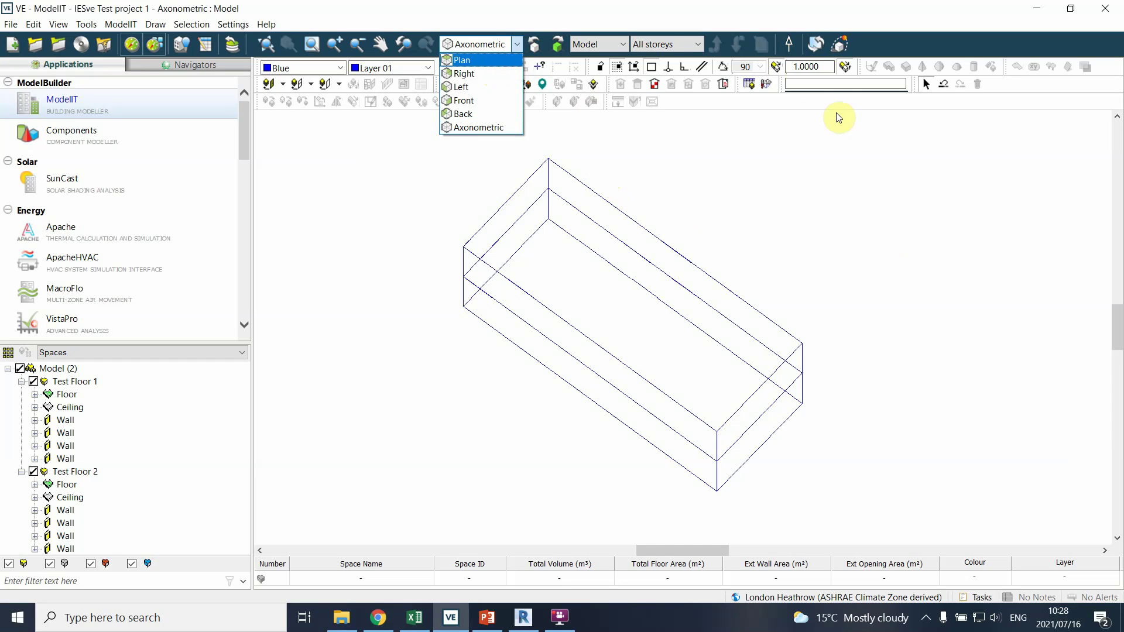
pyautogui.click(581, 162)
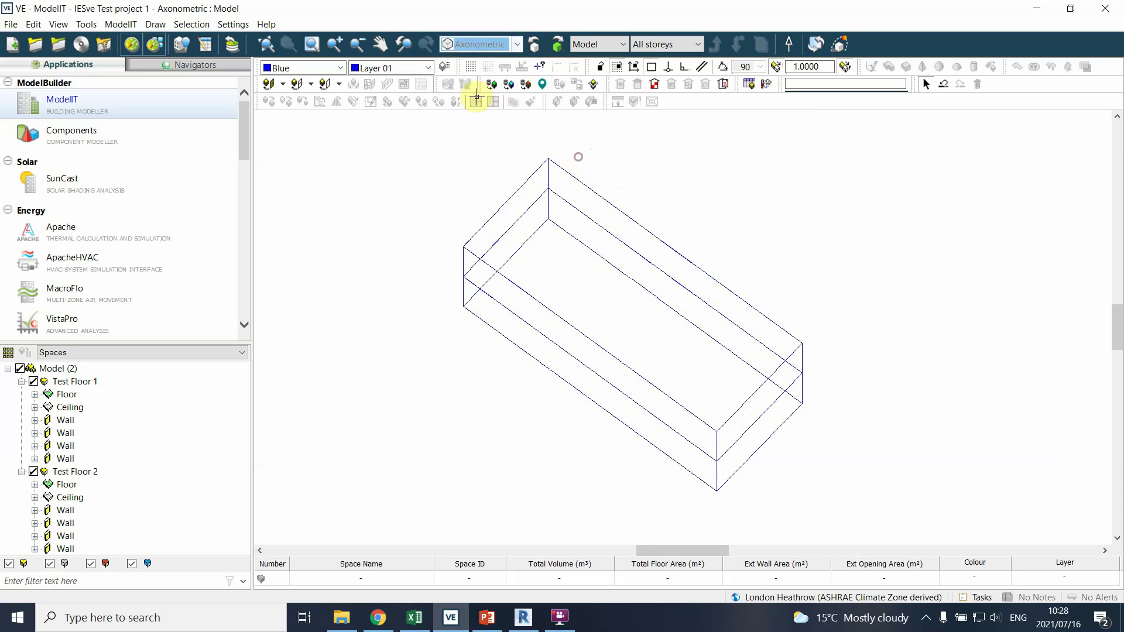
pyautogui.click(538, 183)
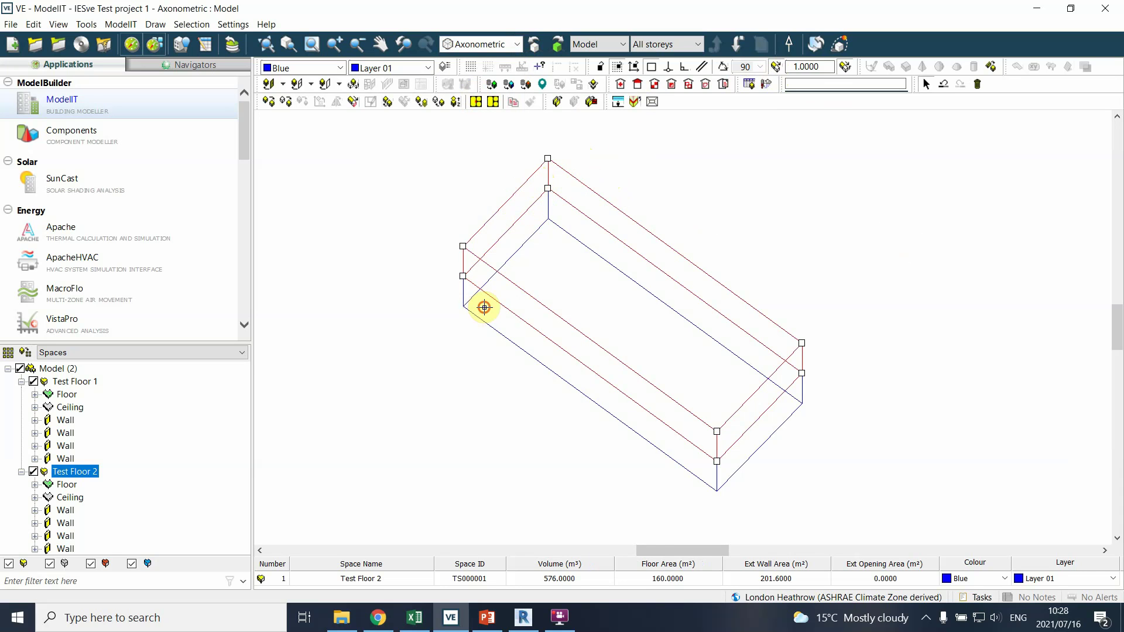
pyautogui.click(464, 304)
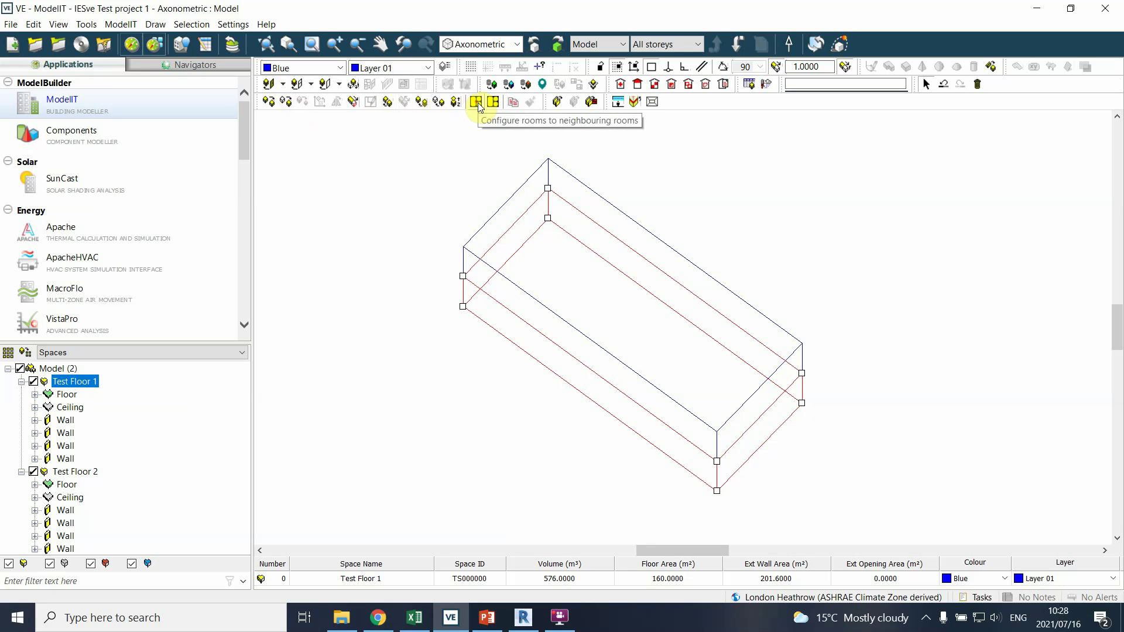
pyautogui.click(465, 320)
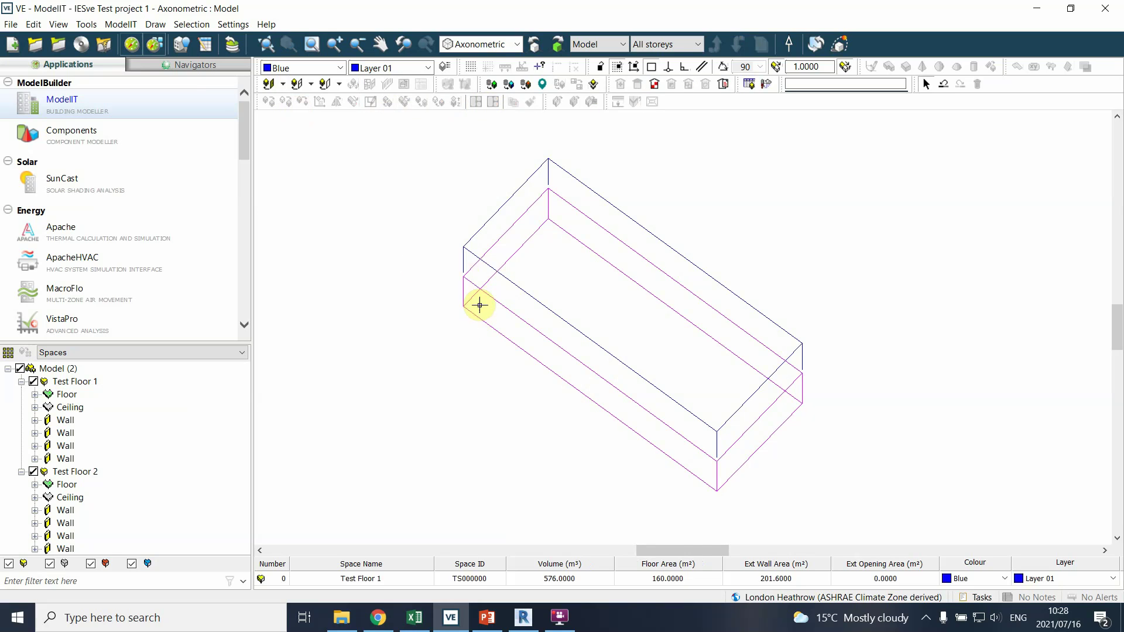
pyautogui.click(462, 272)
pyautogui.click(464, 288)
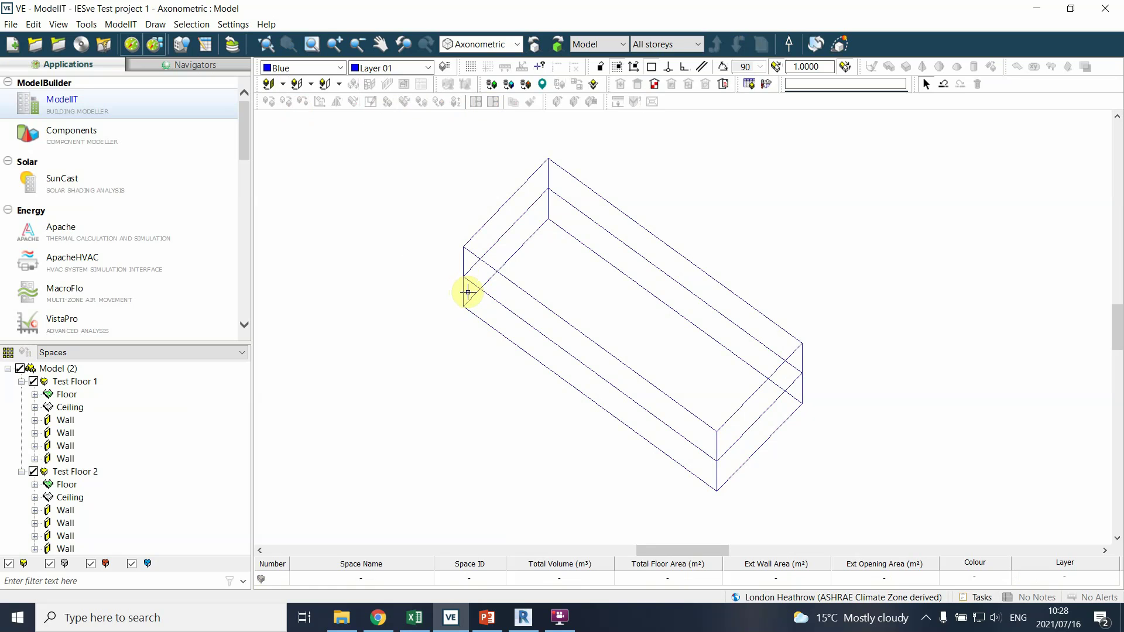
pyautogui.click(446, 297)
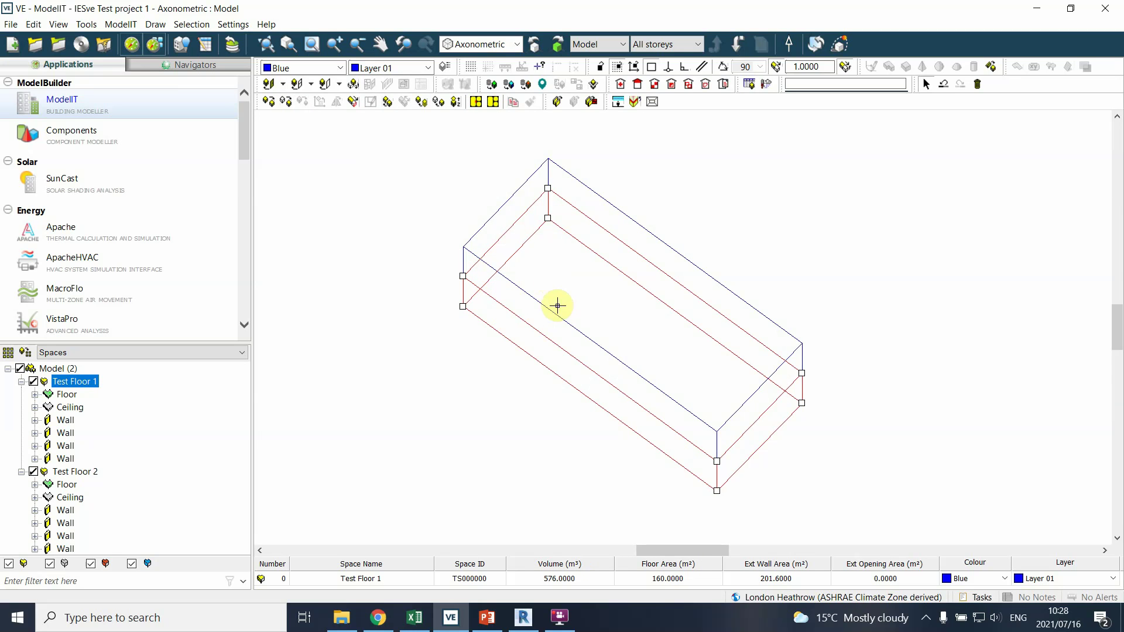
pyautogui.click(419, 286)
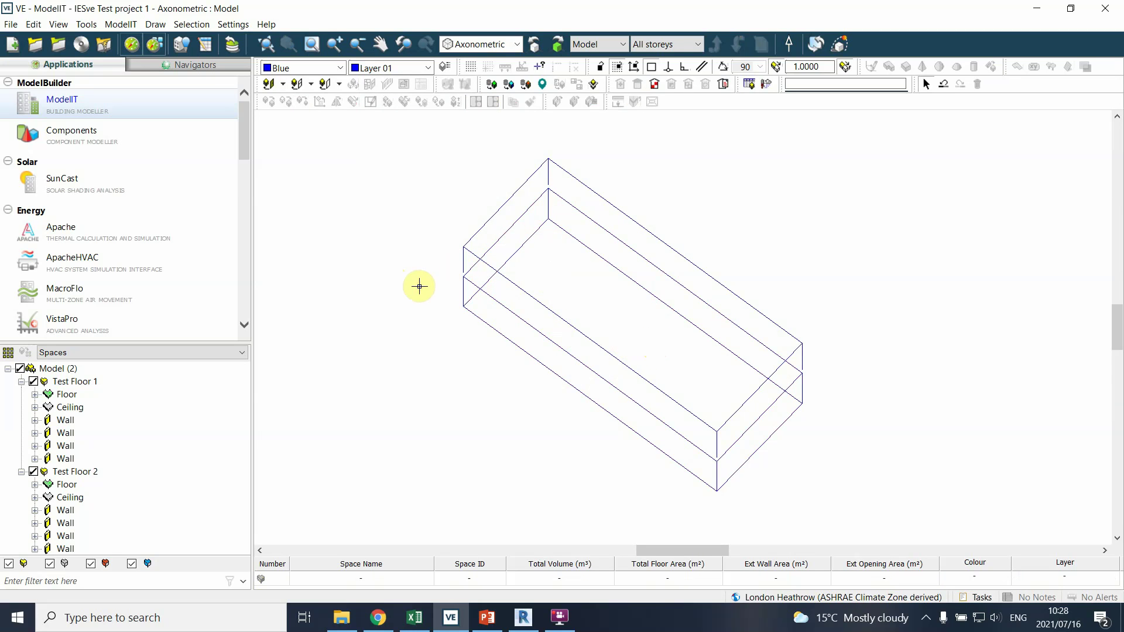
pyautogui.click(549, 184)
pyautogui.click(597, 198)
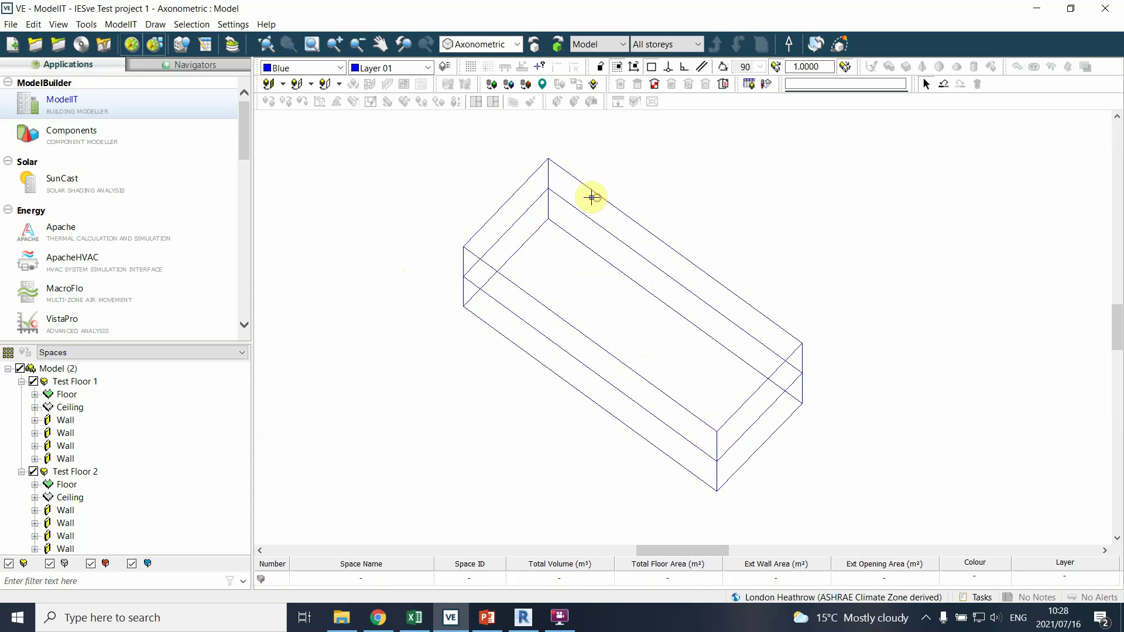
pyautogui.click(573, 194)
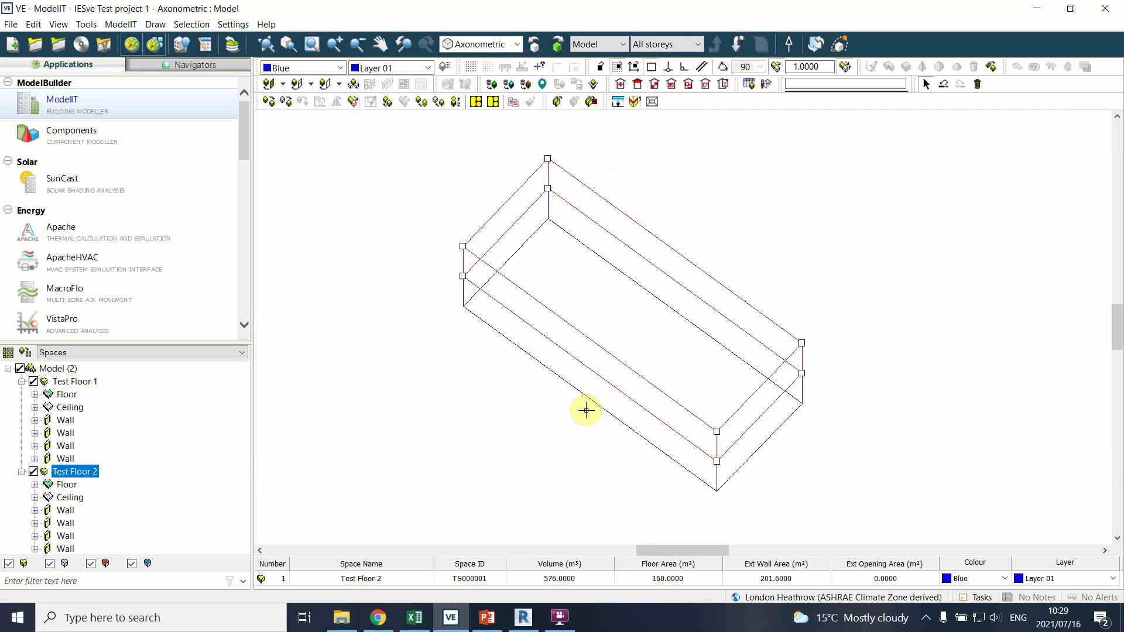
# Step: Select the Test Floor 1 space and move down one level to its surface view
pyautogui.click(299, 86)
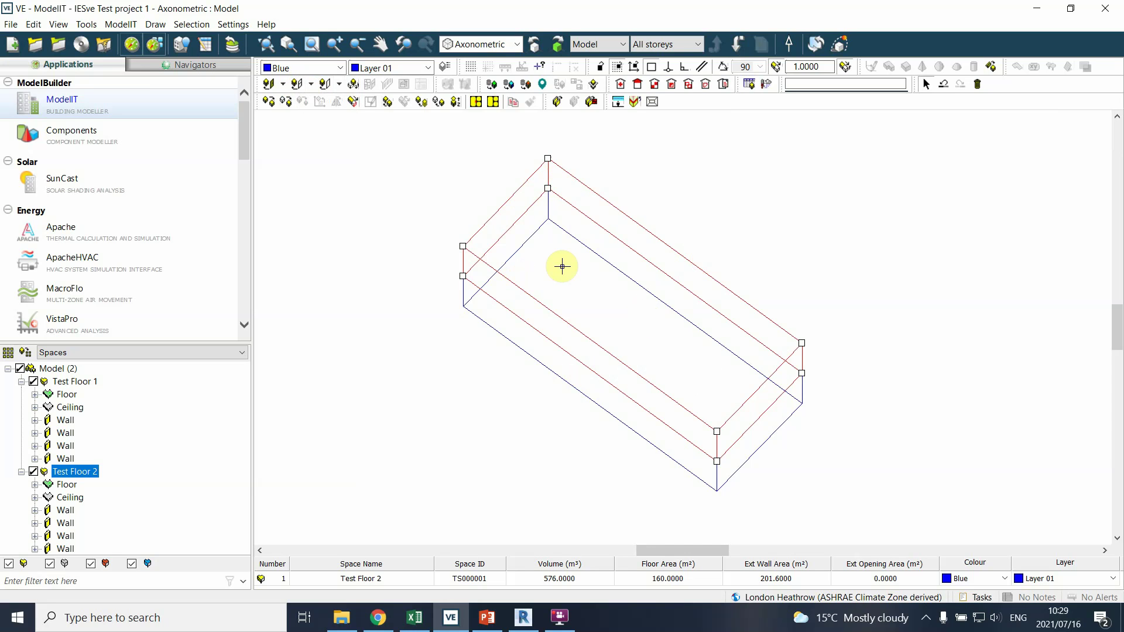
pyautogui.click(480, 301)
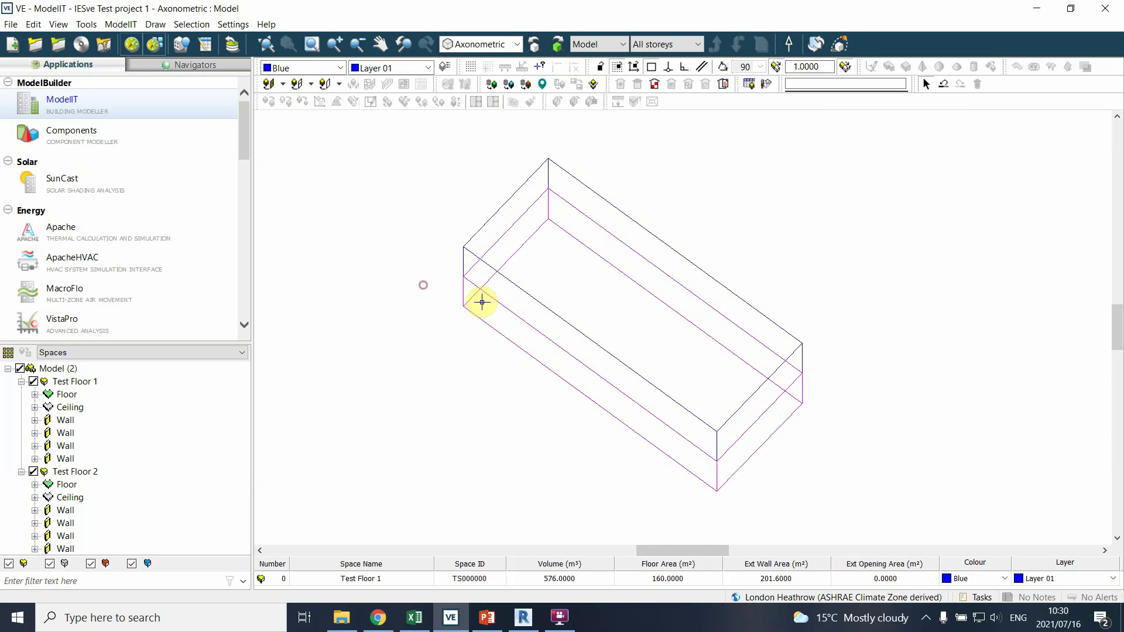
pyautogui.click(586, 203)
pyautogui.click(476, 294)
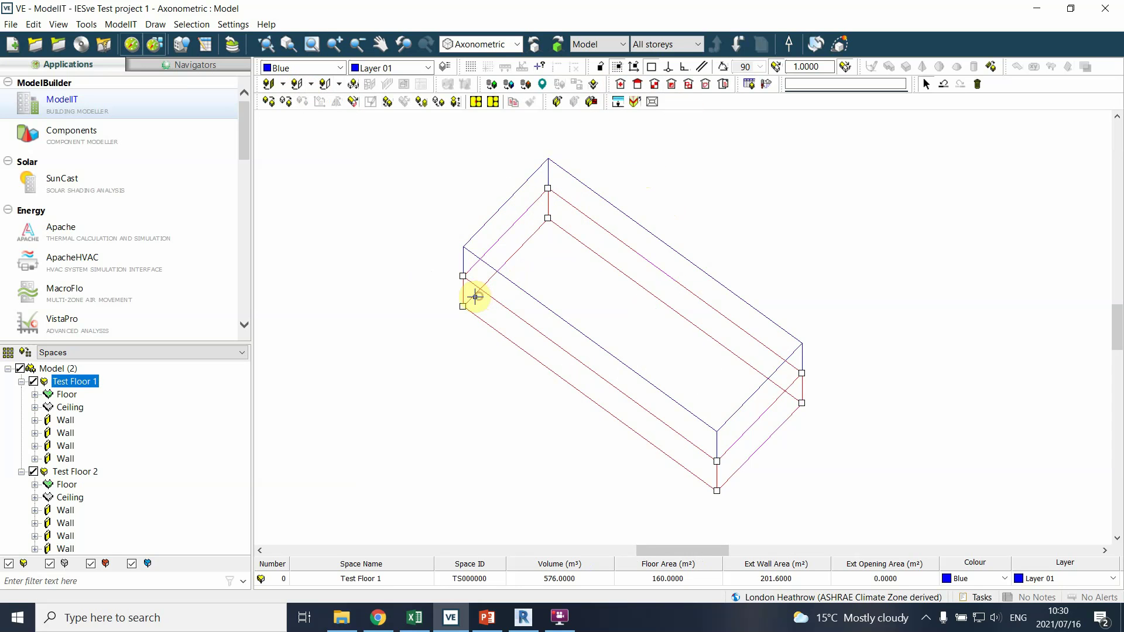
pyautogui.click(736, 43)
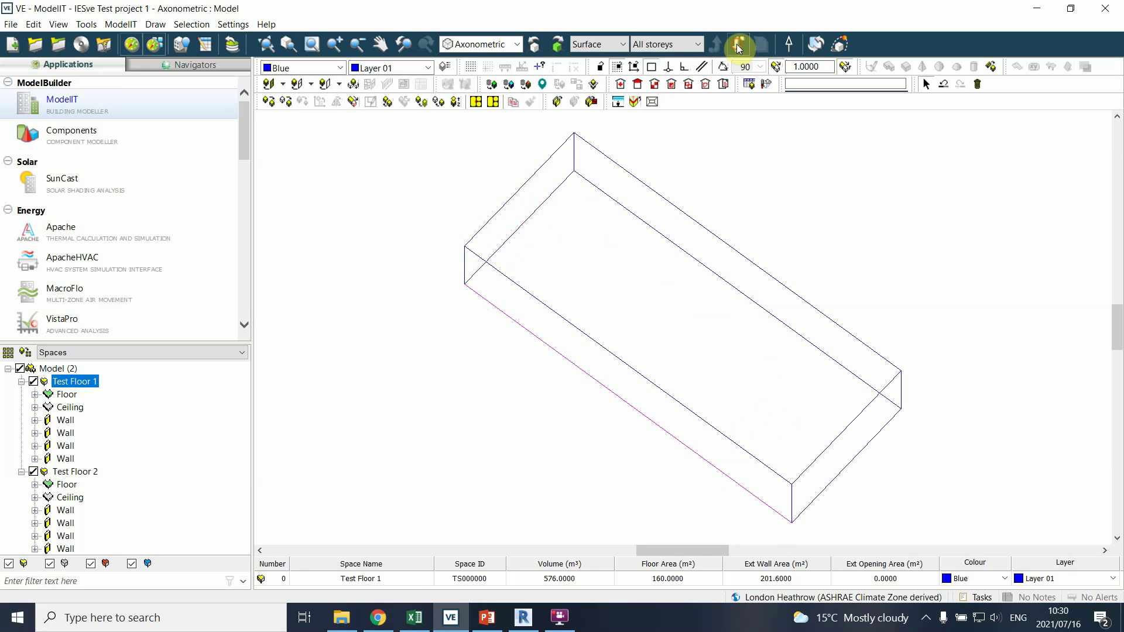
# Step: Examine Test Floor 1's ceiling and its long wall facing 180° by selecting them alternately
pyautogui.click(631, 196)
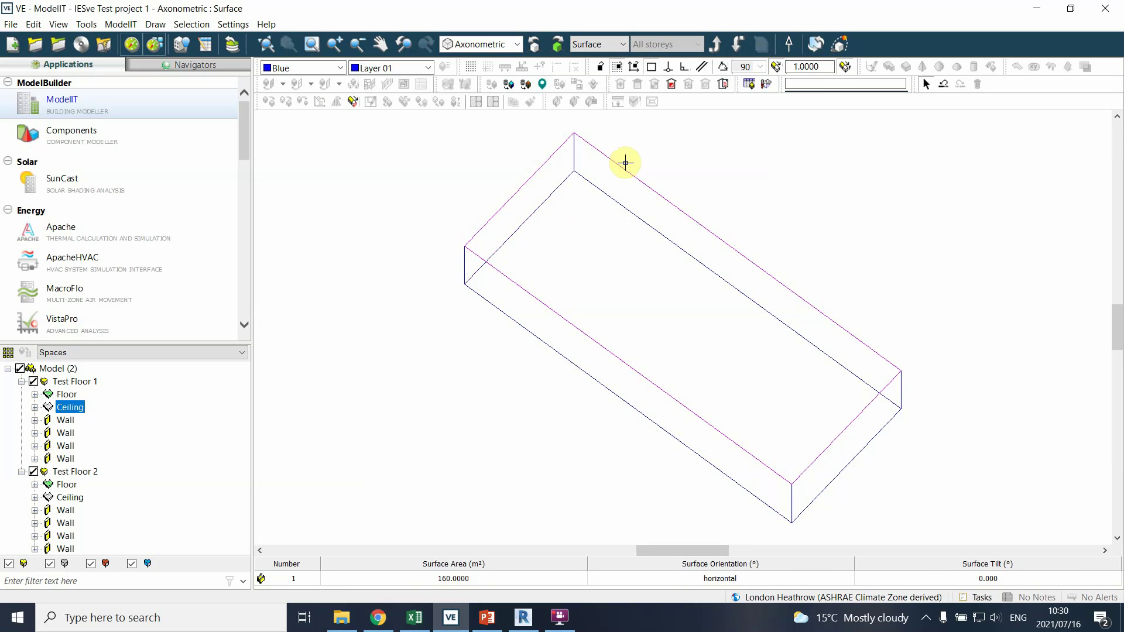
pyautogui.click(526, 236)
pyautogui.click(495, 293)
pyautogui.click(583, 214)
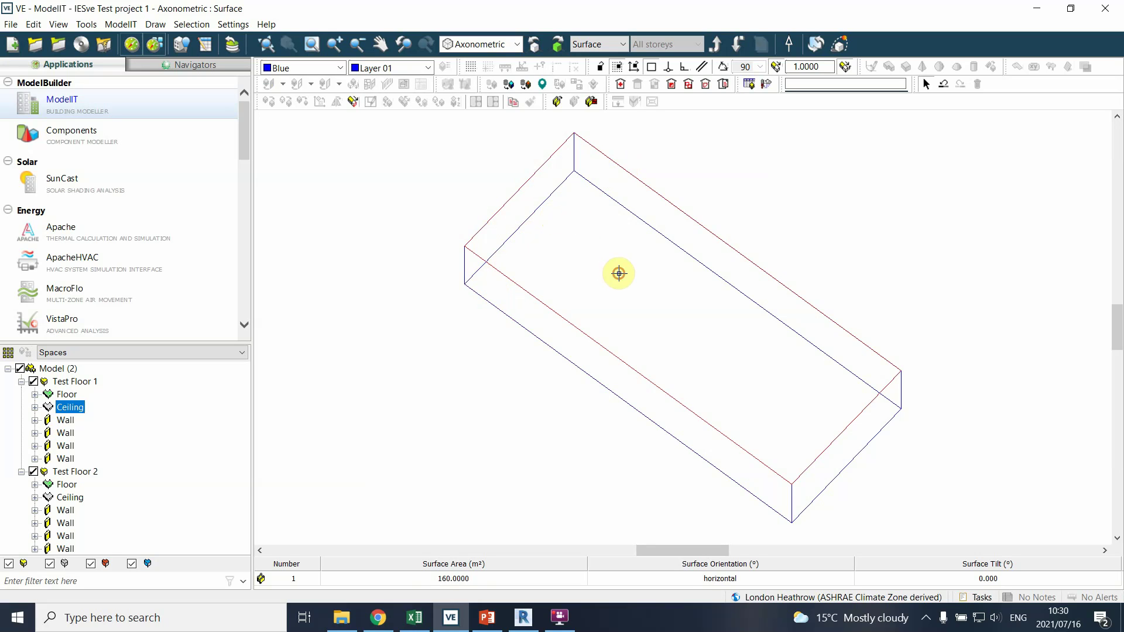
pyautogui.click(509, 309)
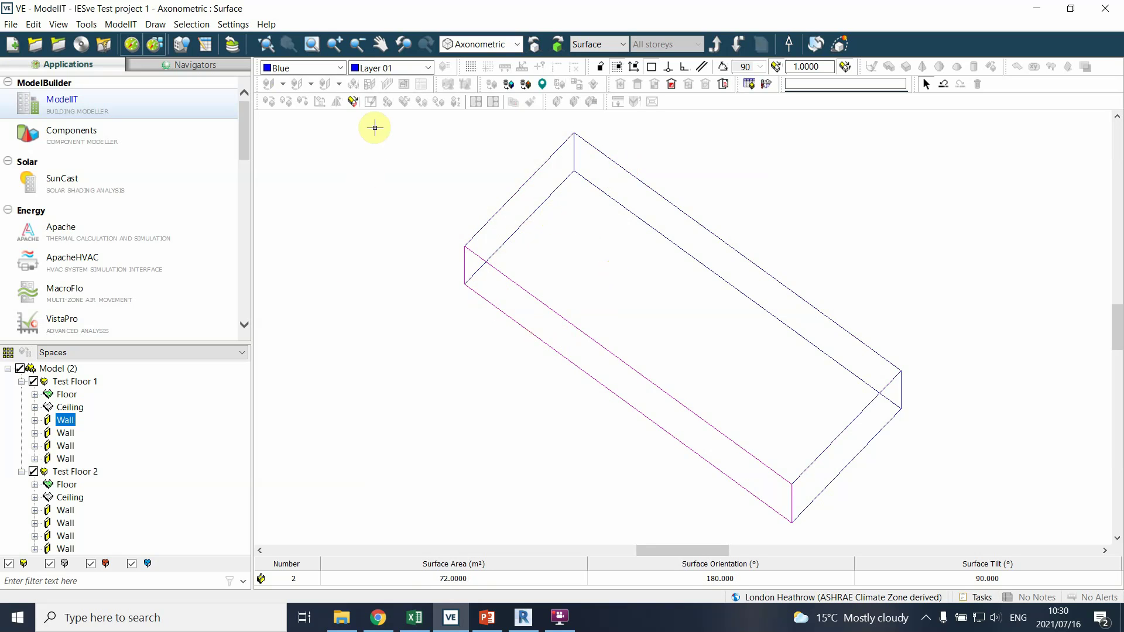
pyautogui.click(607, 198)
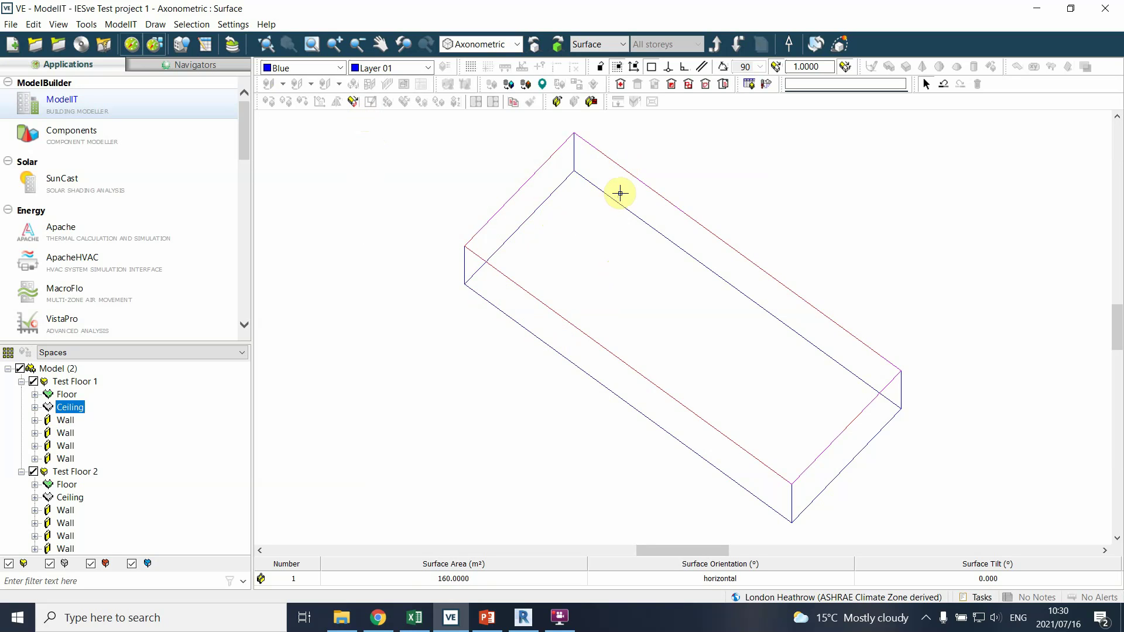
# Step: Examine the four walls of Test Floor 1 by selecting each in turn, finishing with the ceiling
pyautogui.click(542, 188)
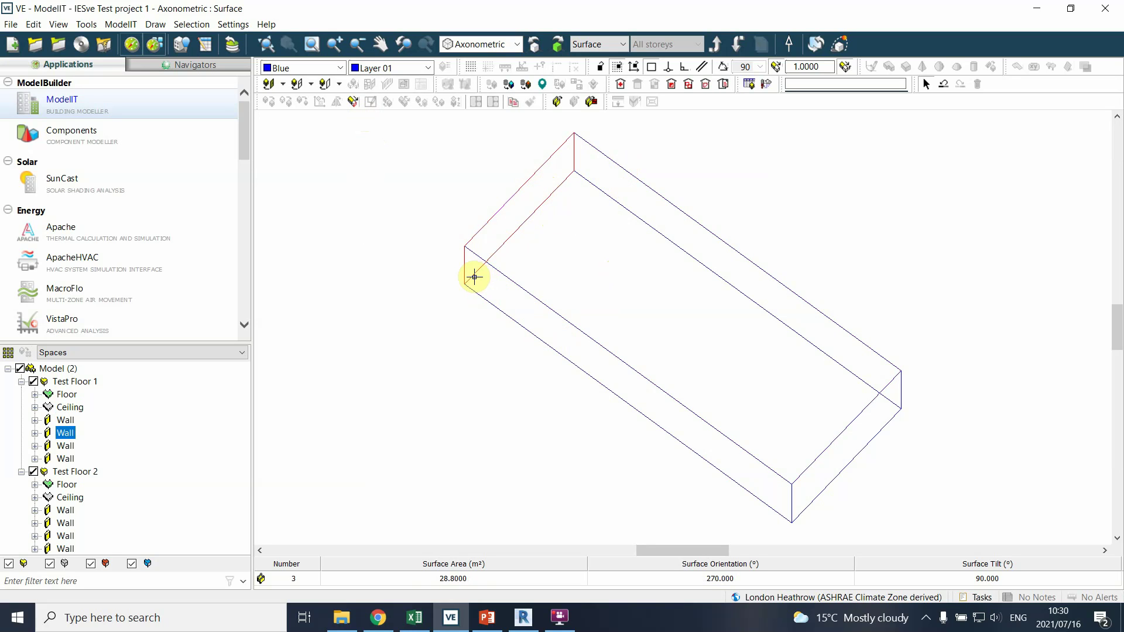
pyautogui.click(484, 281)
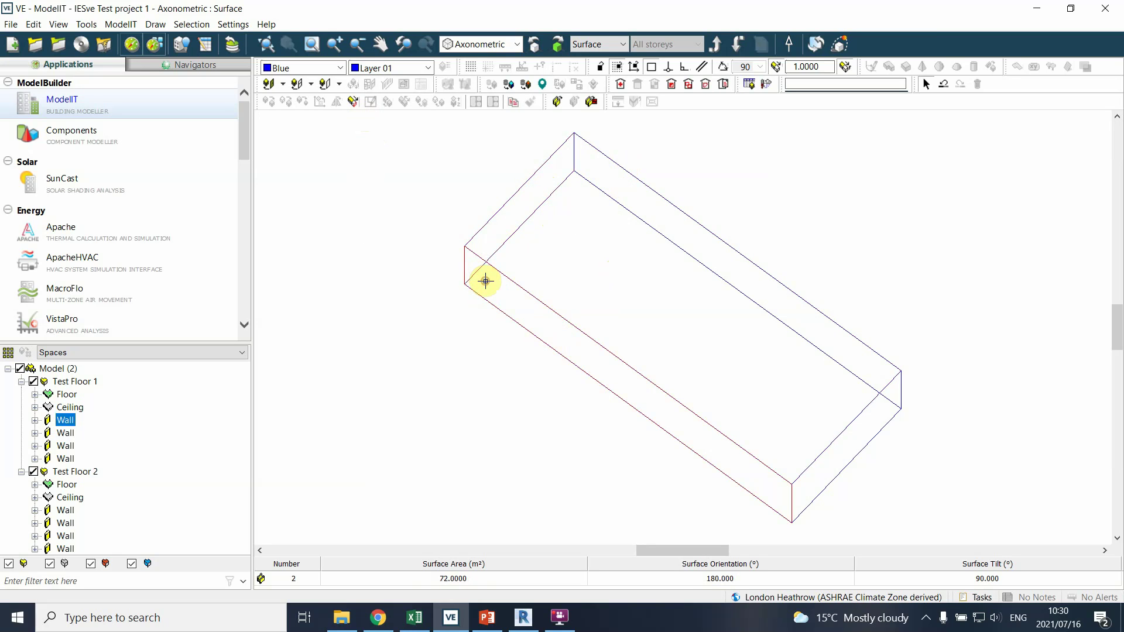
pyautogui.click(837, 458)
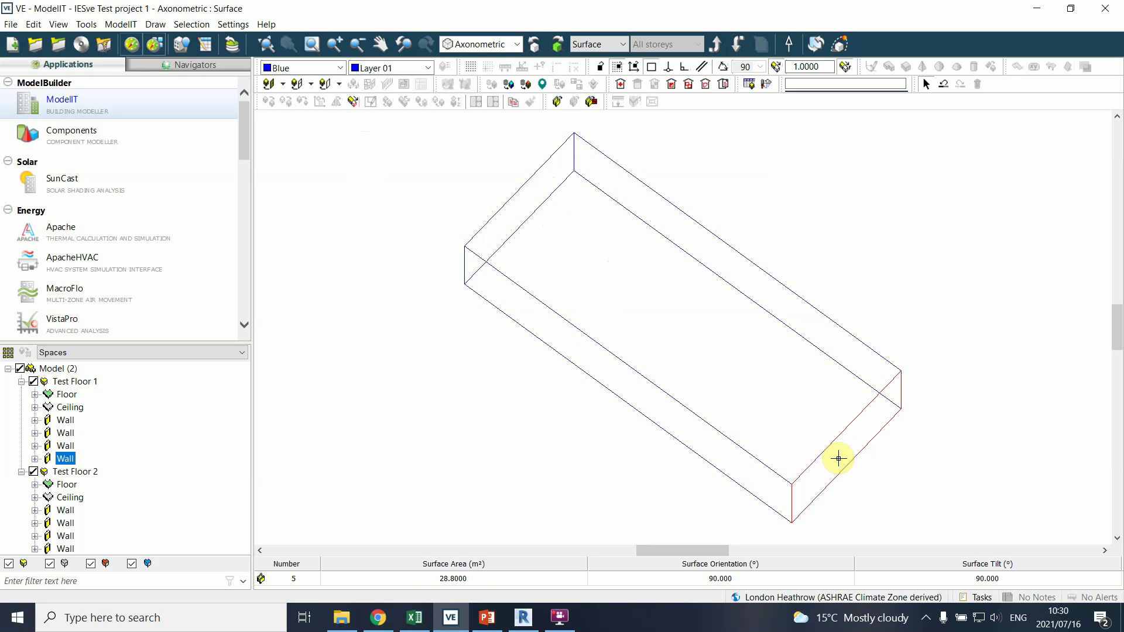
pyautogui.click(872, 365)
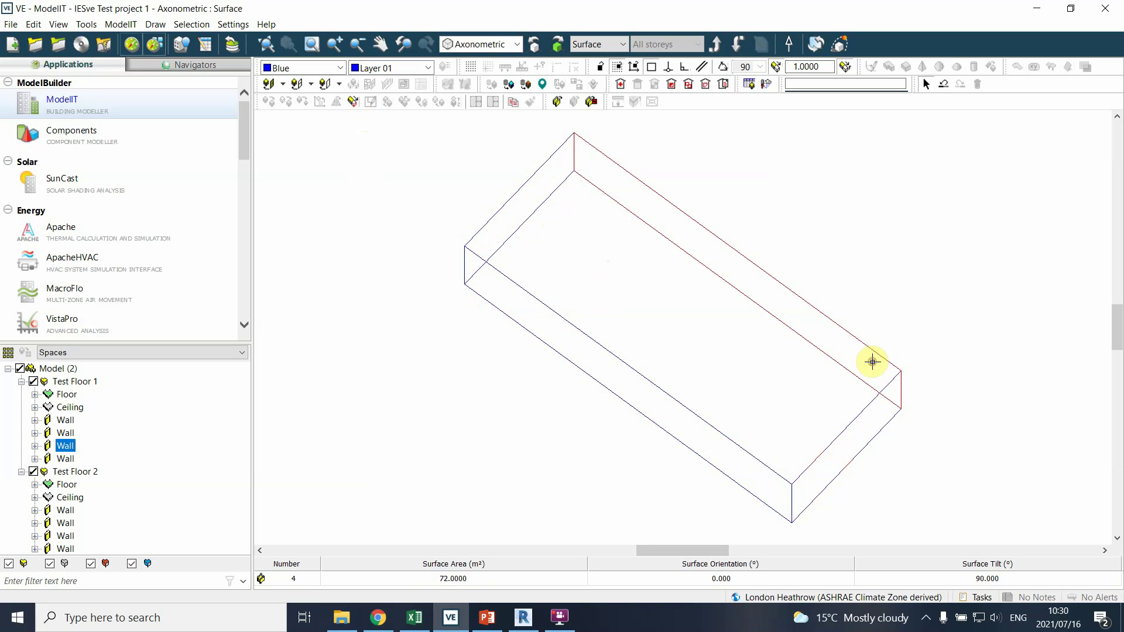
pyautogui.click(551, 167)
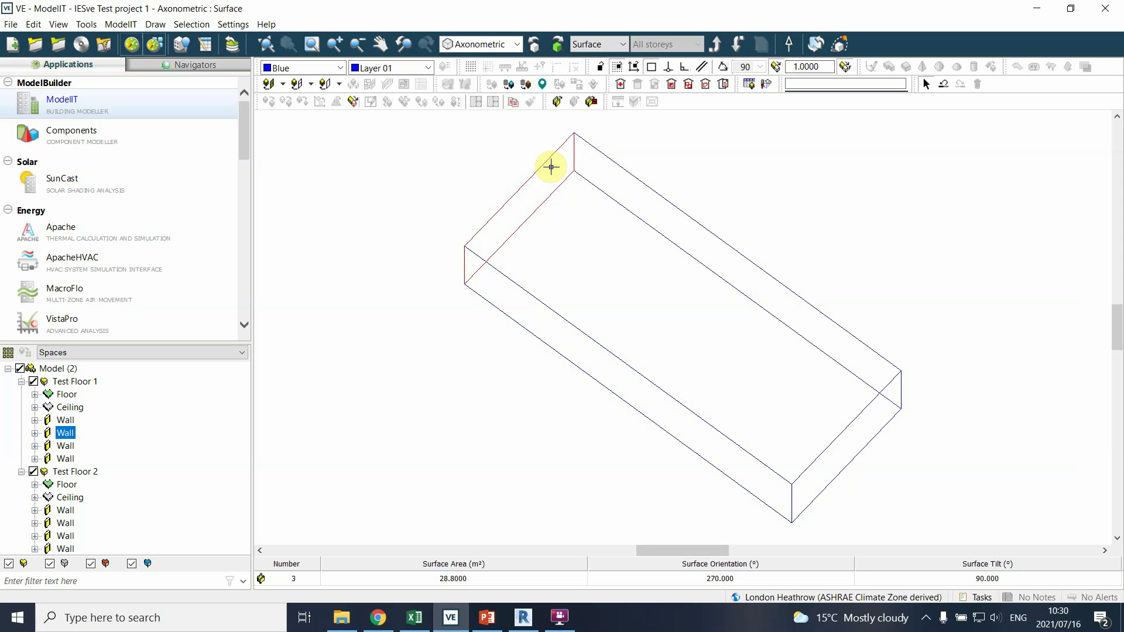
pyautogui.click(534, 326)
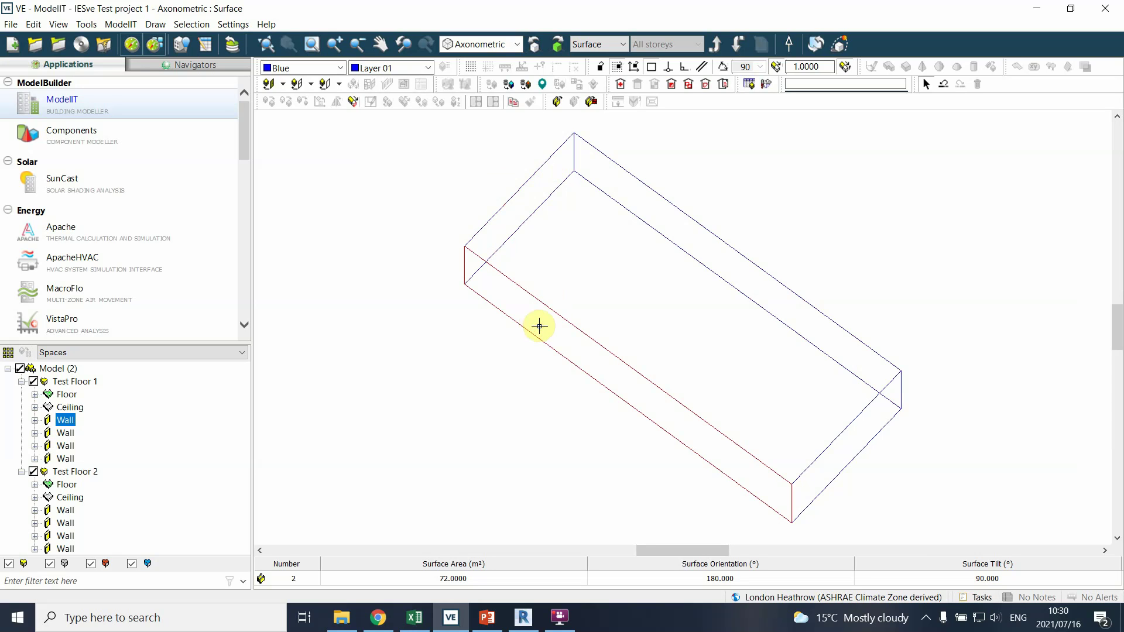
pyautogui.click(849, 435)
pyautogui.click(861, 350)
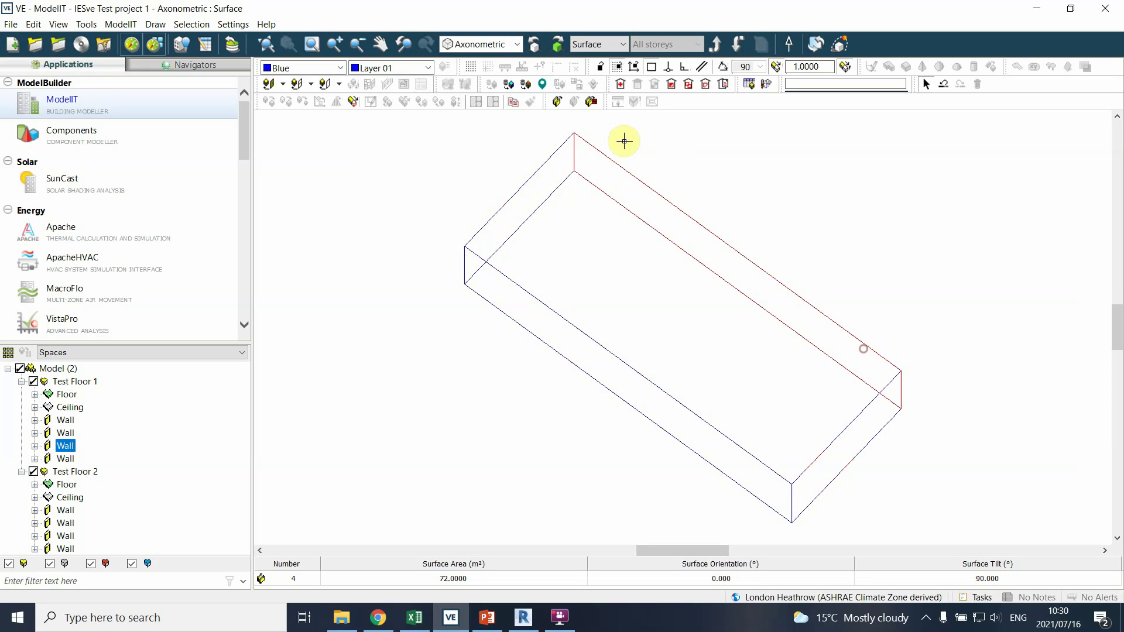
pyautogui.click(551, 169)
pyautogui.click(573, 256)
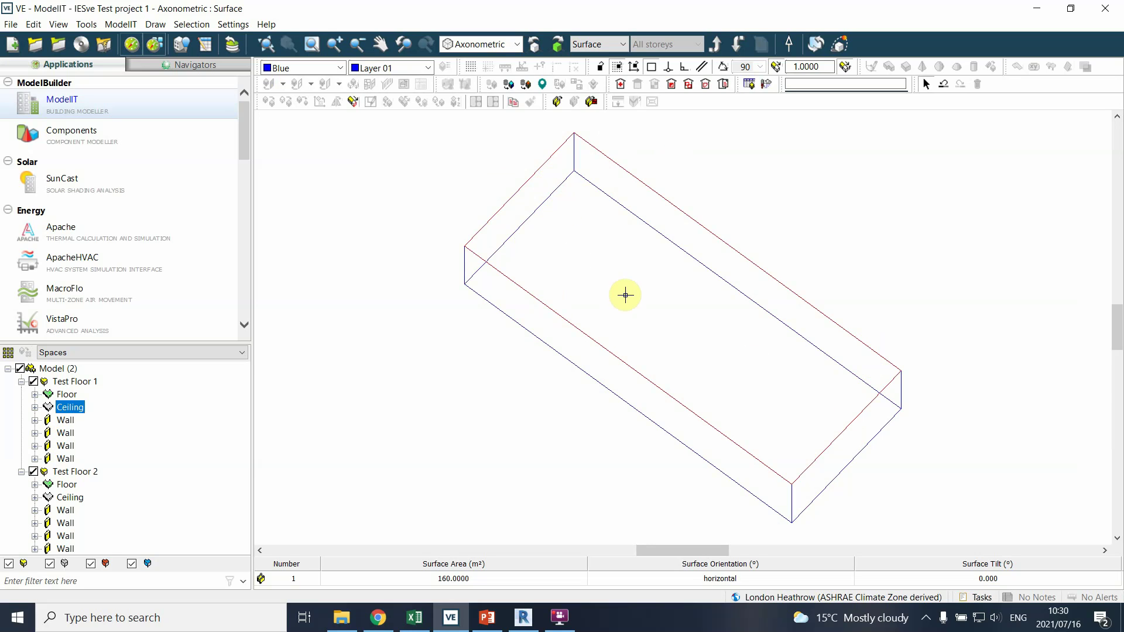
pyautogui.click(574, 218)
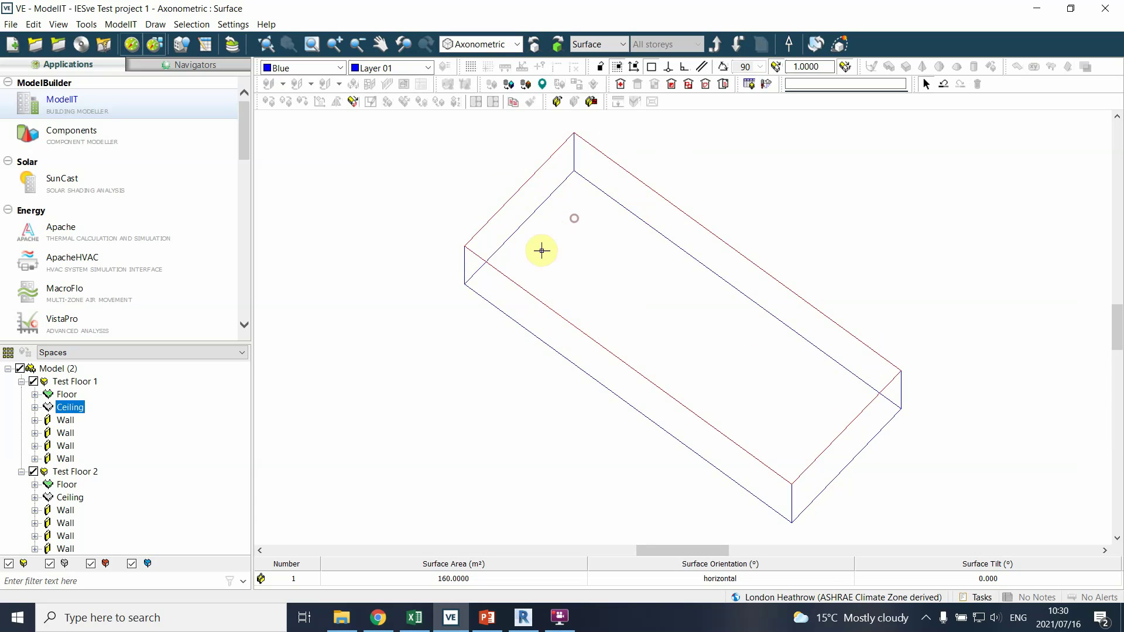
# Step: View Test Floor 1's long wall facing 180° at openings level, then return to the surface level and select the ceiling
pyautogui.doubleClick(511, 286)
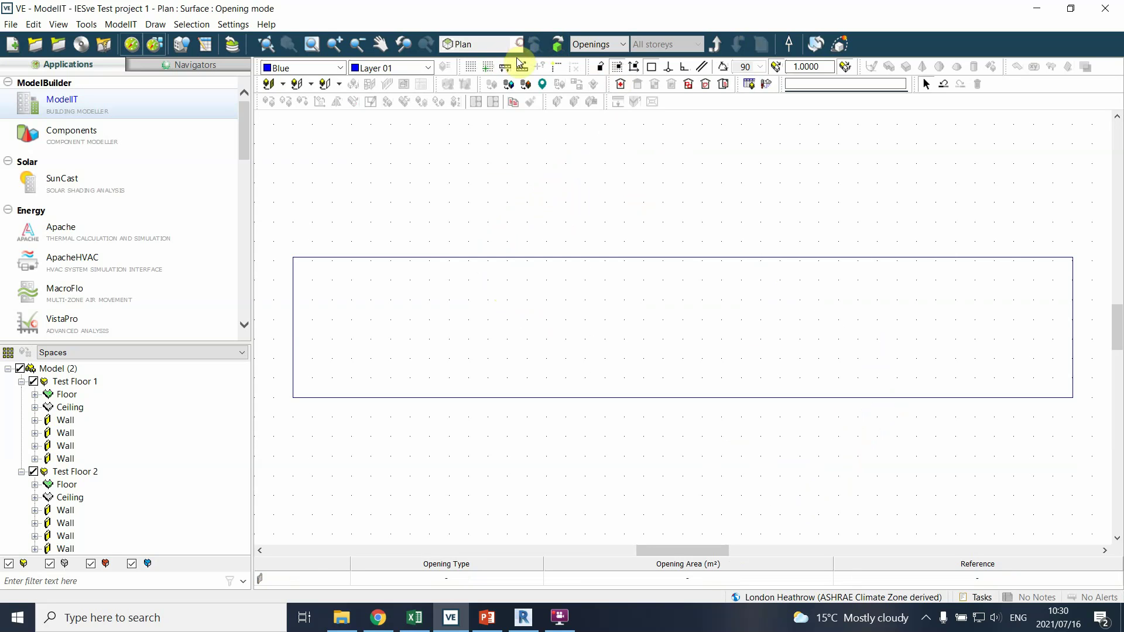
pyautogui.click(717, 44)
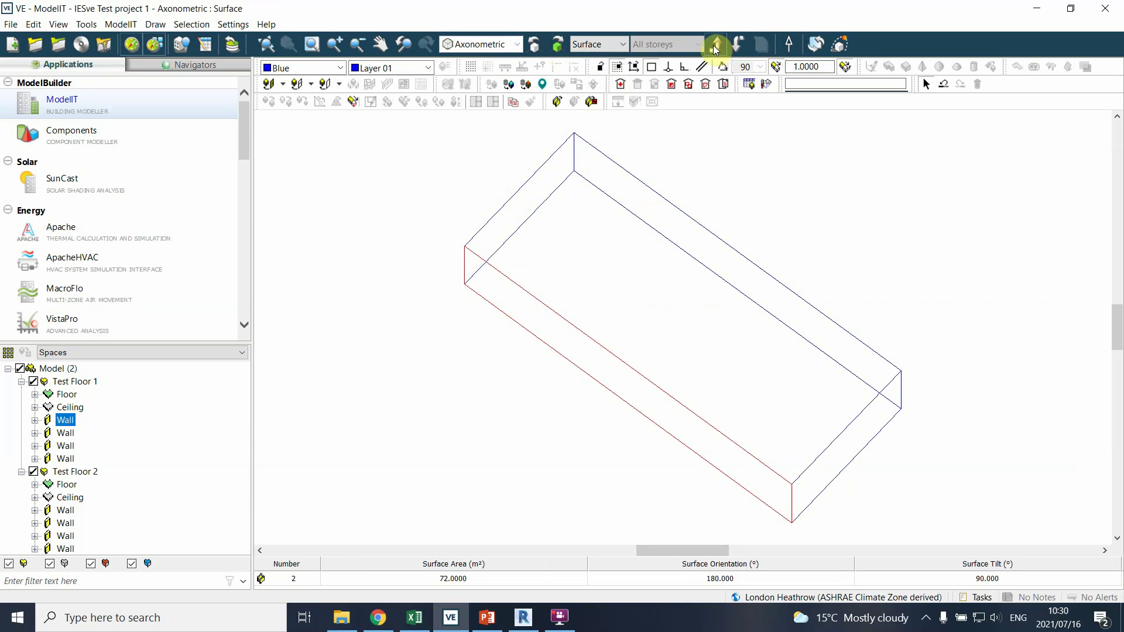
pyautogui.click(527, 275)
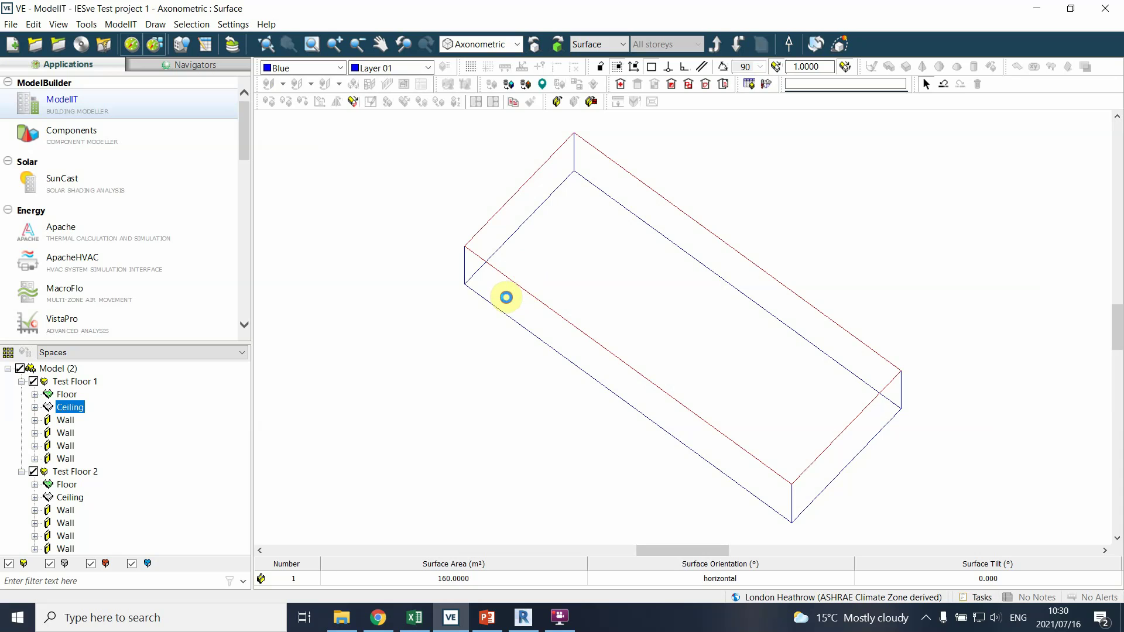
pyautogui.click(510, 295)
pyautogui.click(594, 195)
pyautogui.moveTo(433, 146); pyautogui.dragTo(933, 521)
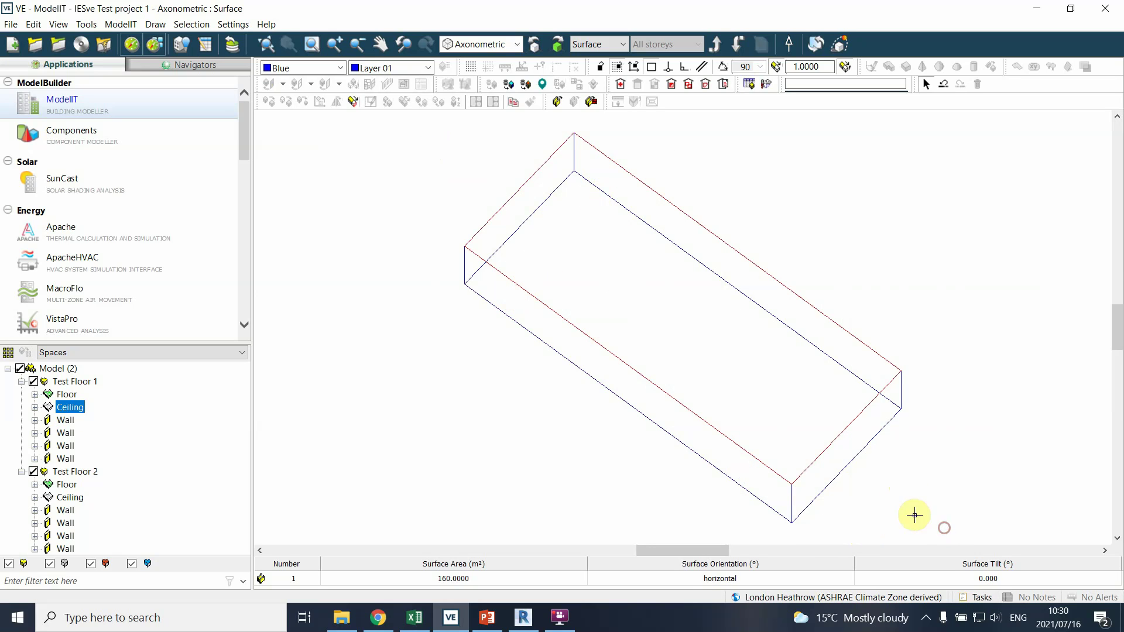
# Step: Switch the surface-level view to Plan and select the floor of Test Floor 1
pyautogui.click(518, 45)
pyautogui.click(486, 57)
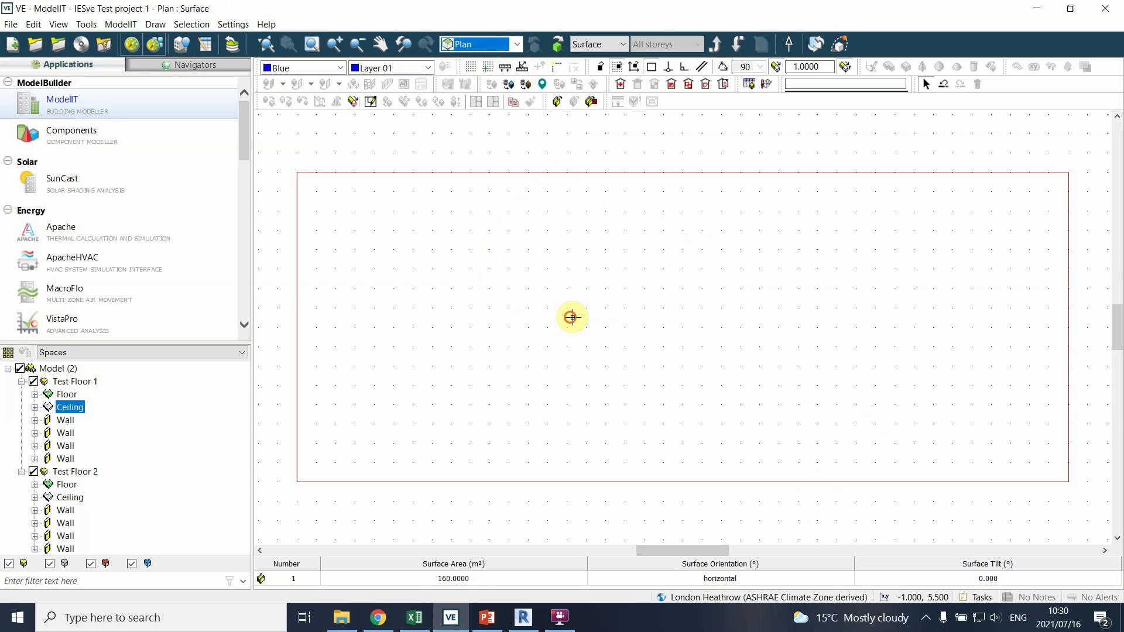
pyautogui.click(574, 317)
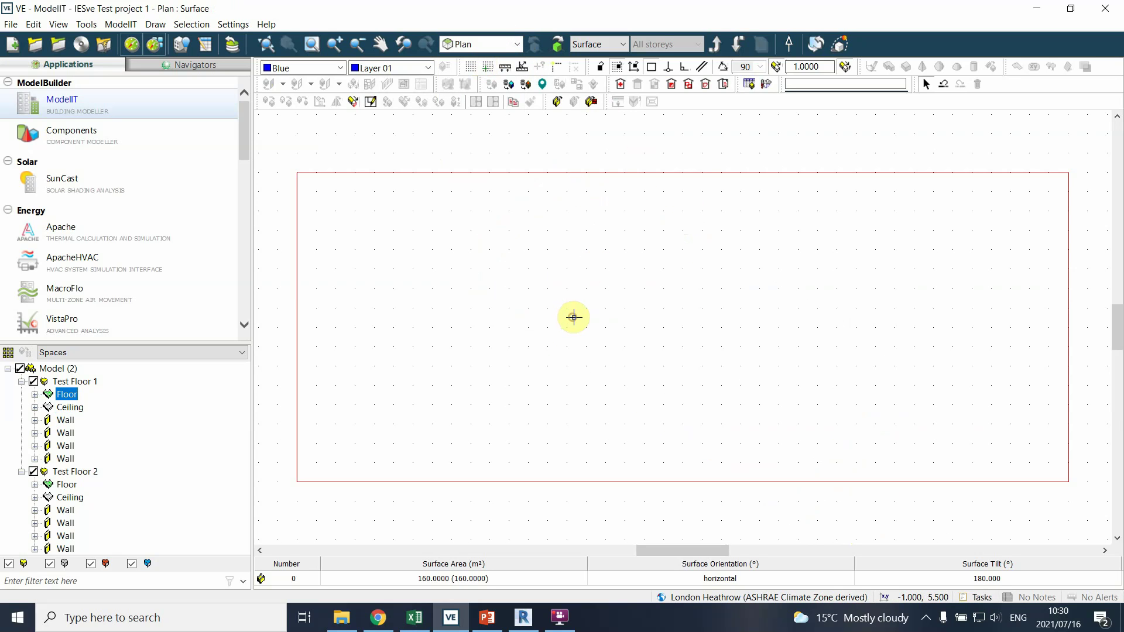
# Step: Go up to the model level, return to Test Floor 1's surface level and set the view to Axonometric
pyautogui.click(717, 47)
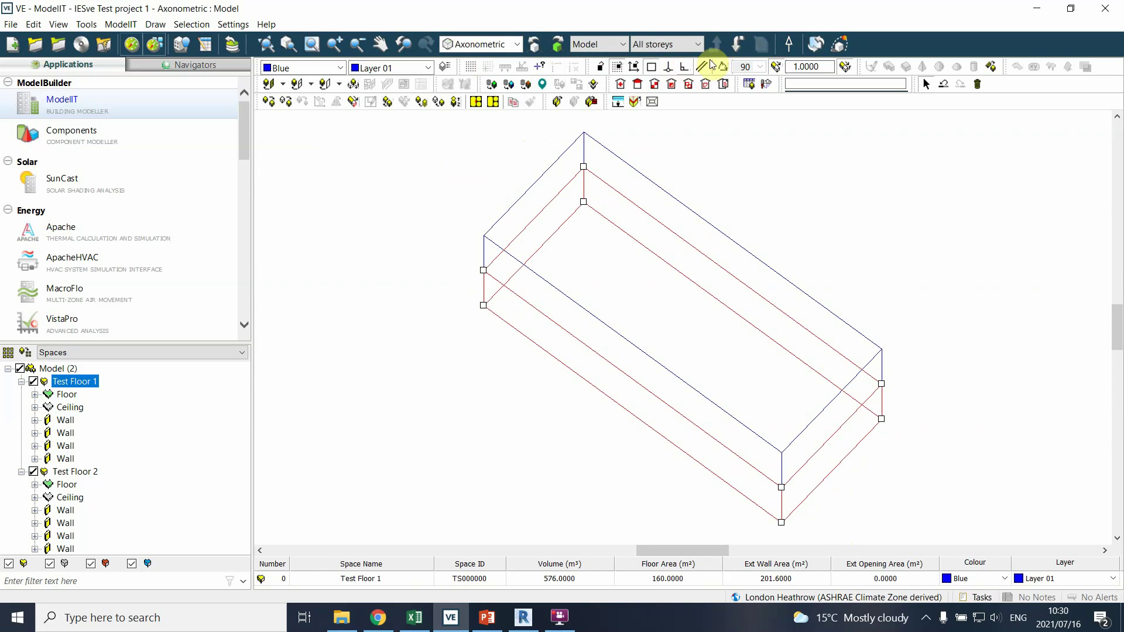
pyautogui.click(735, 45)
pyautogui.click(515, 45)
pyautogui.click(492, 117)
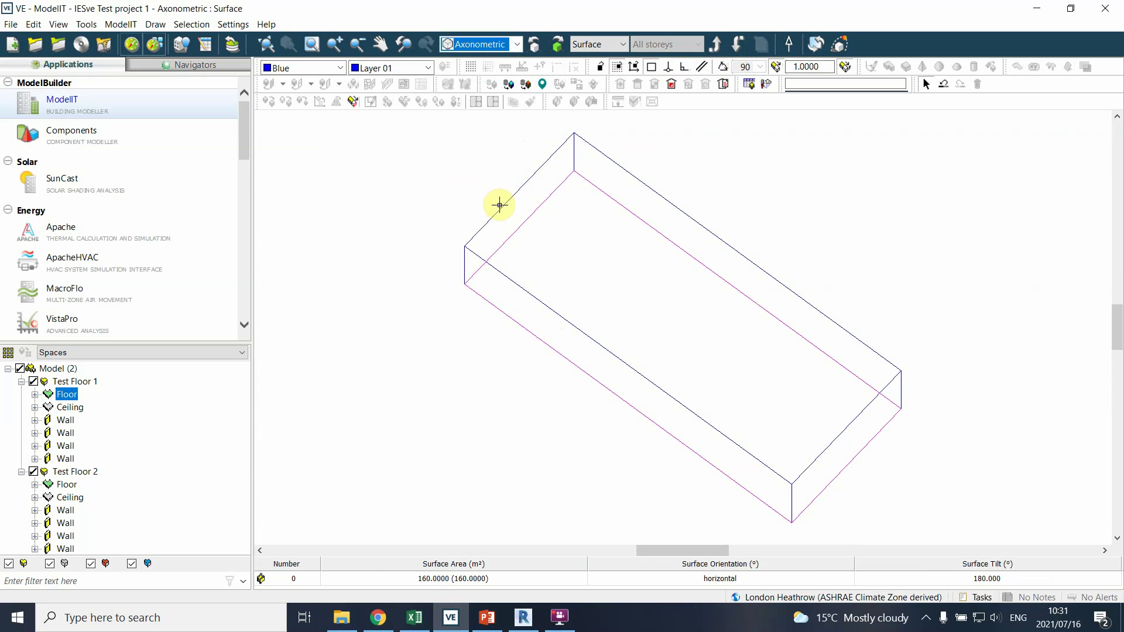
# Step: Place a rectangular door 1 m wide and 2 m high at floor level, near the west end of Test Floor 1's long wall facing 0°
pyautogui.click(653, 168)
pyautogui.click(647, 185)
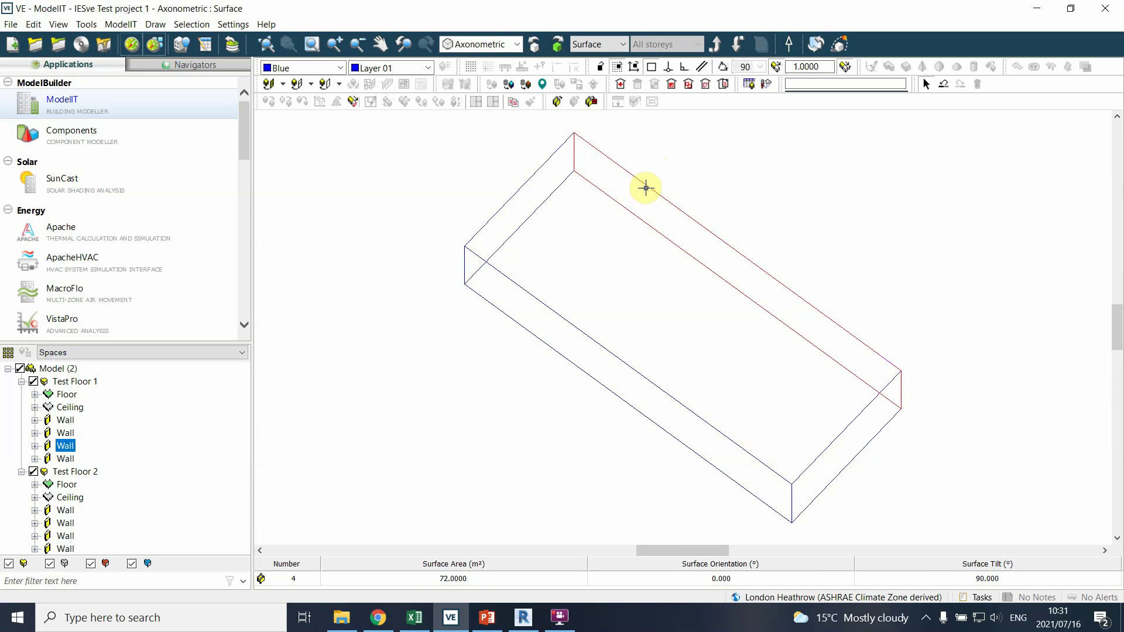
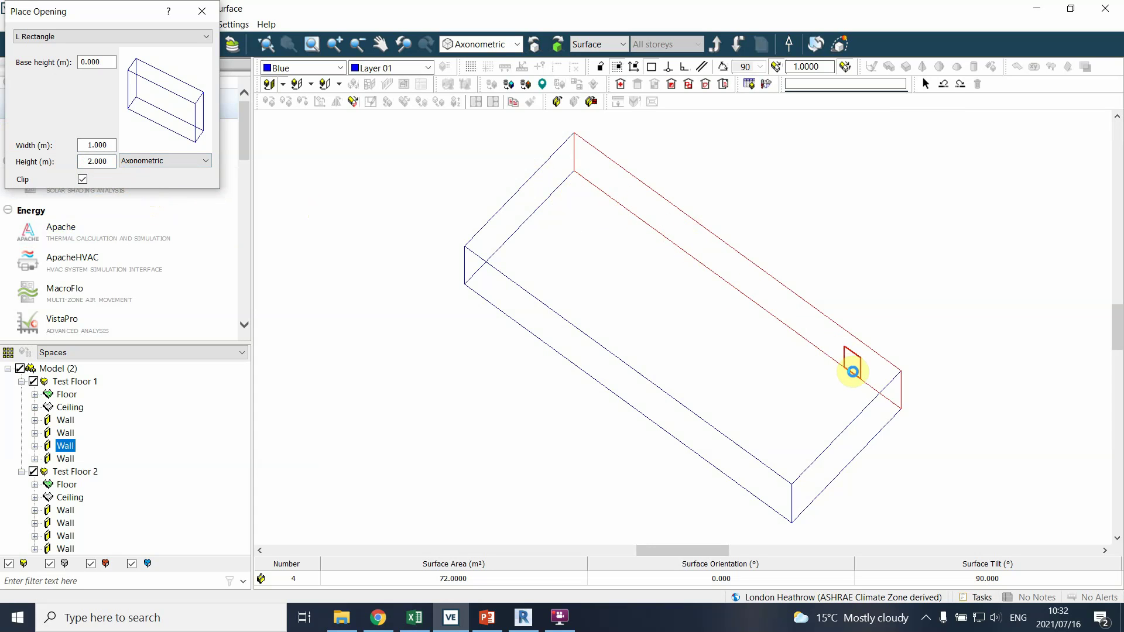
pyautogui.click(634, 213)
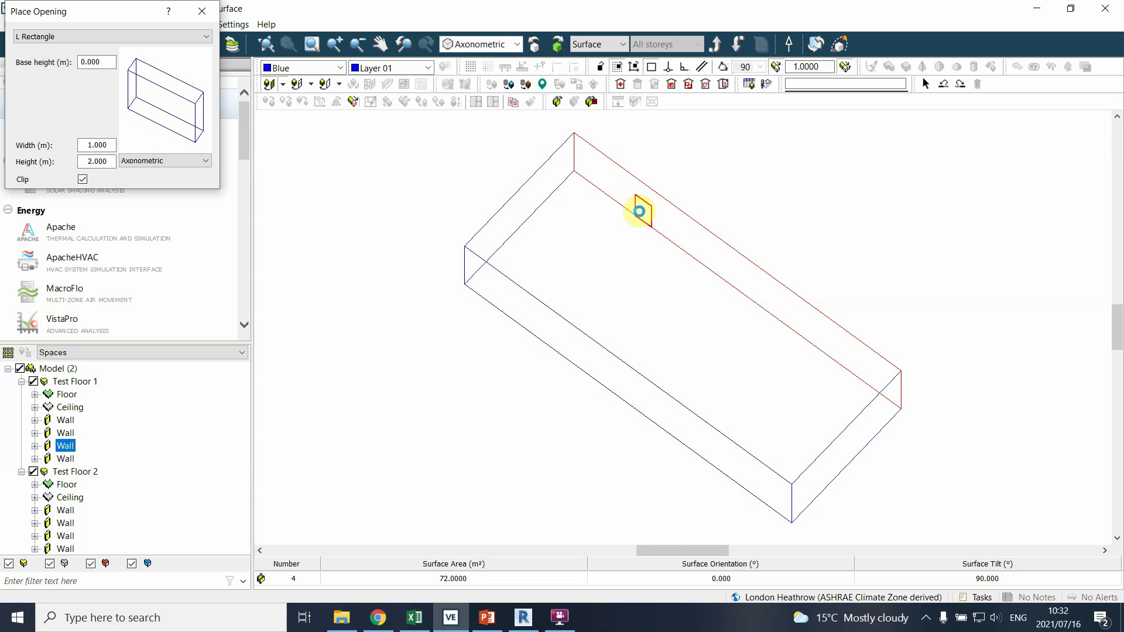
pyautogui.click(659, 230)
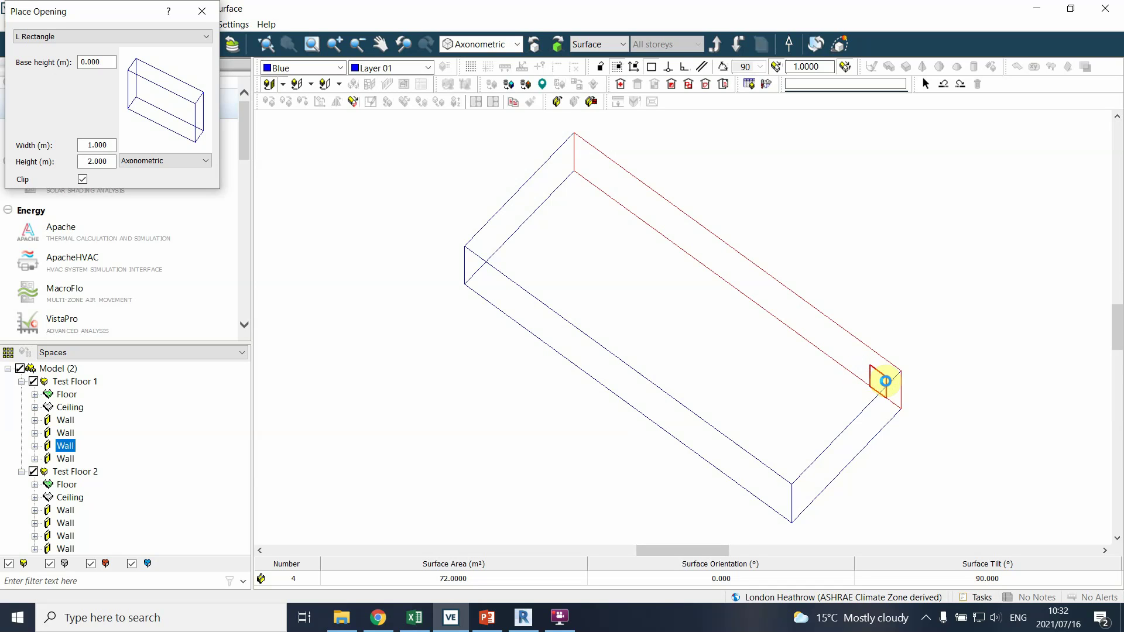
pyautogui.click(884, 389)
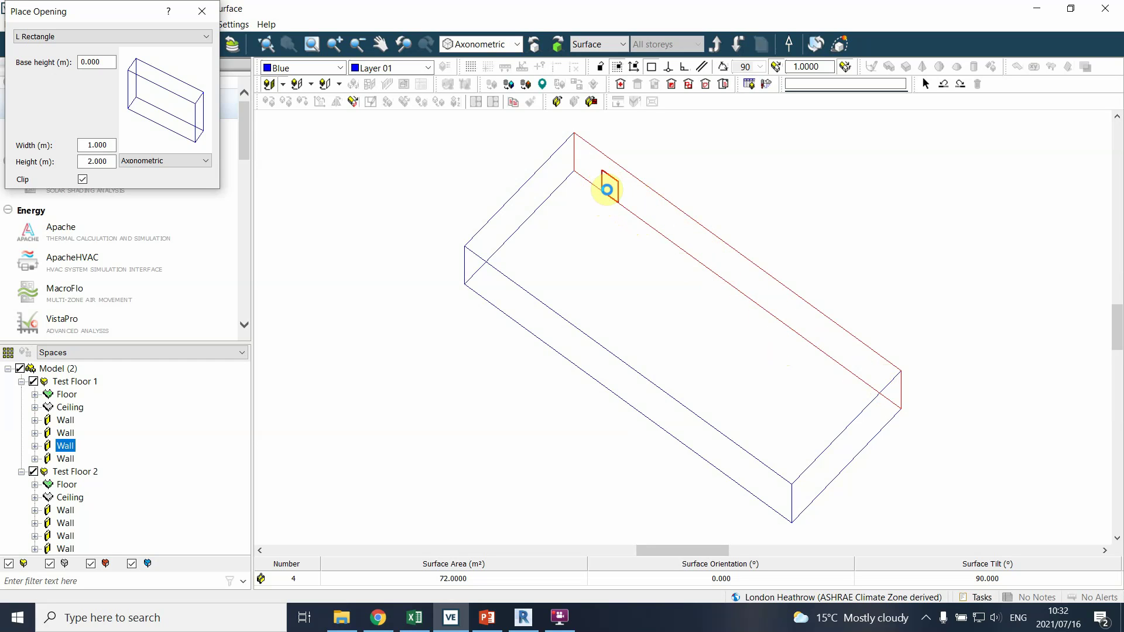
pyautogui.click(607, 189)
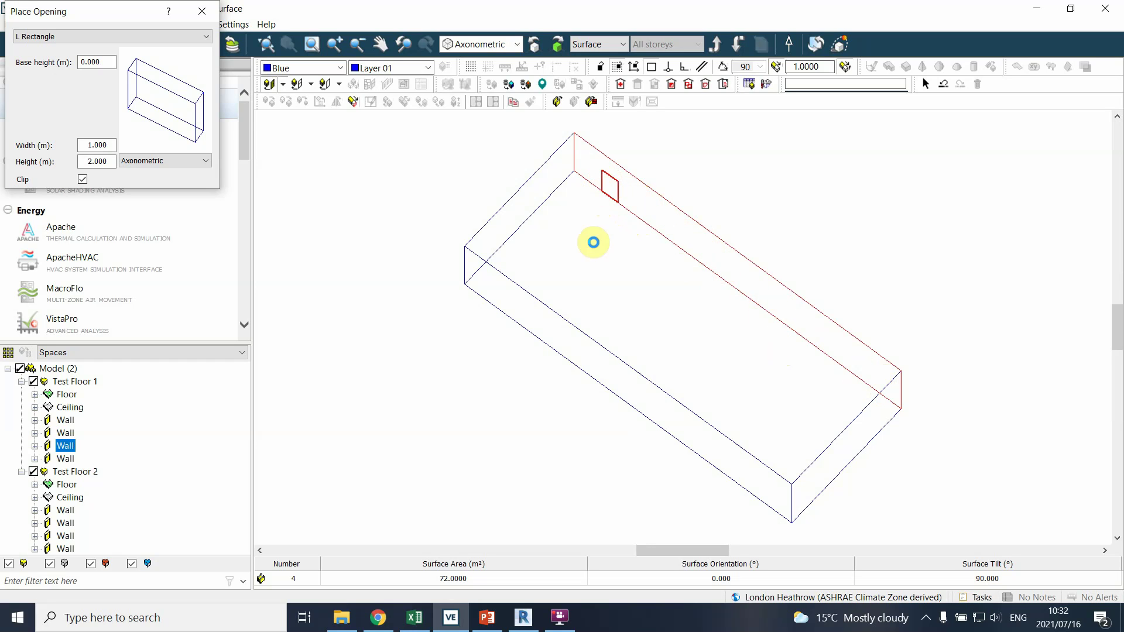
pyautogui.press('Escape')
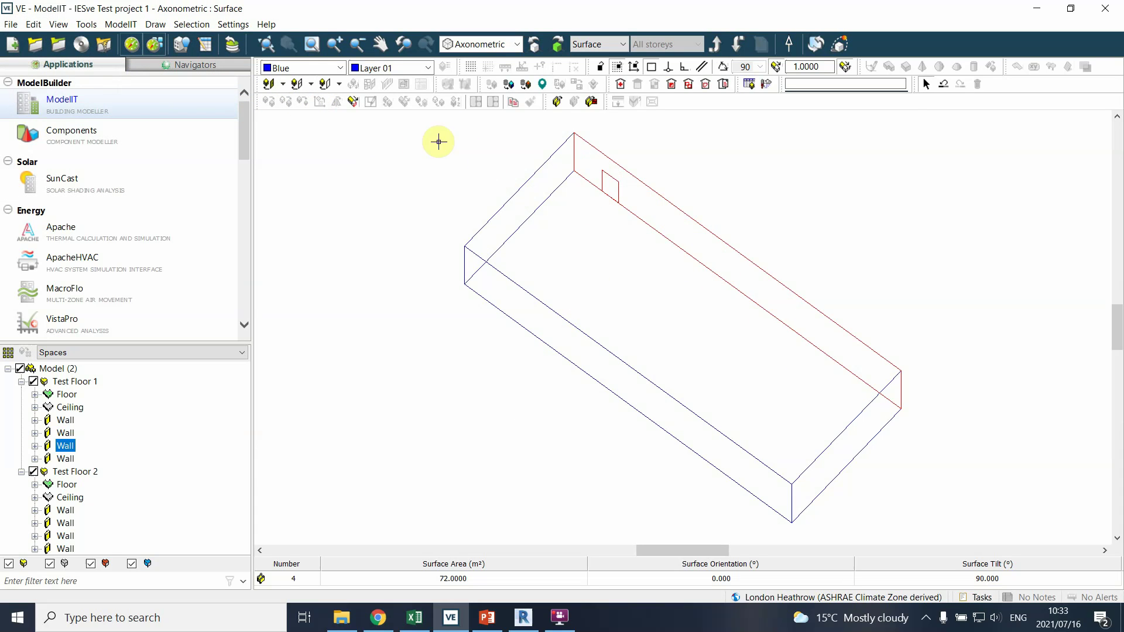
# Step: Set up a rectangular window opening for the same wall, 2 m wide and 1 m high with a base height of 1 m
pyautogui.click(298, 83)
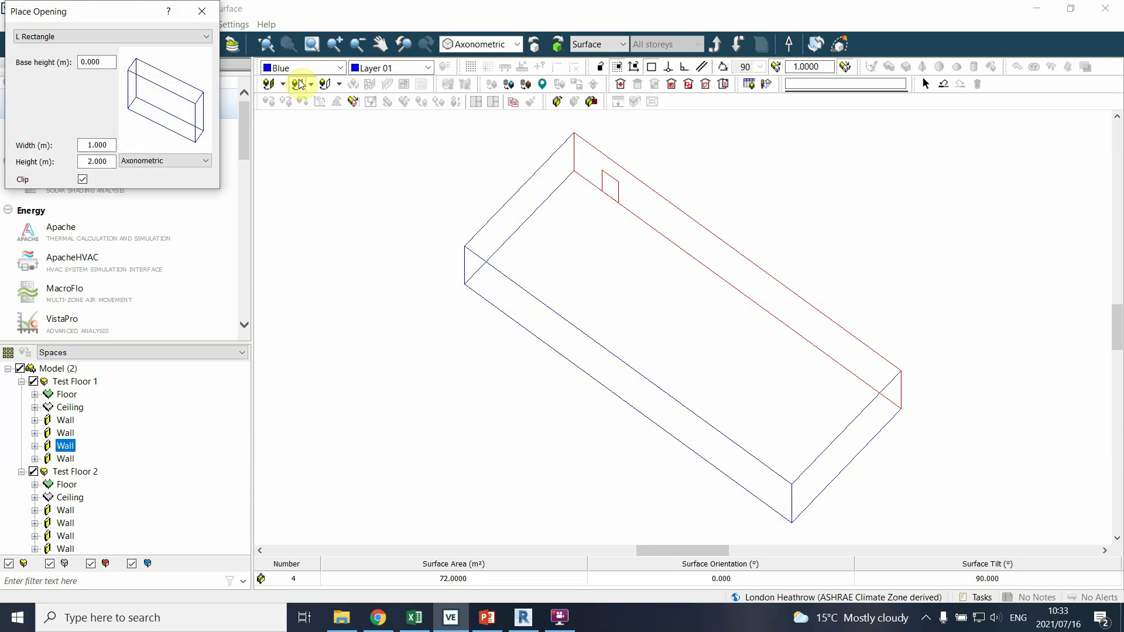
pyautogui.press('Tab')
pyautogui.write('1')
pyautogui.click(87, 143)
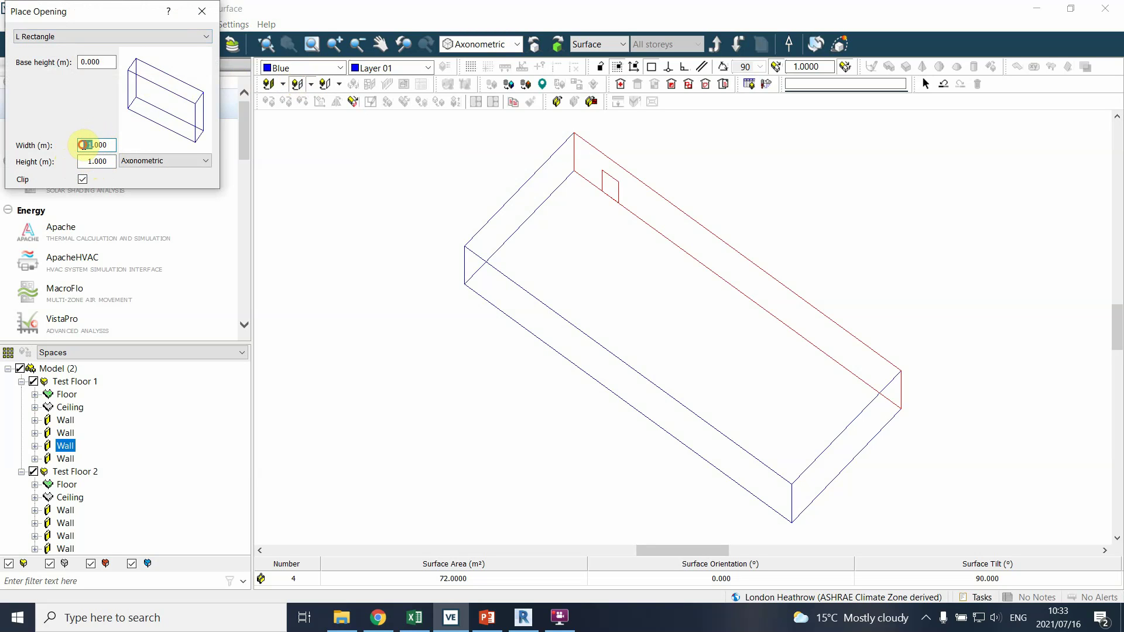
pyautogui.write('2')
pyautogui.press('Tab')
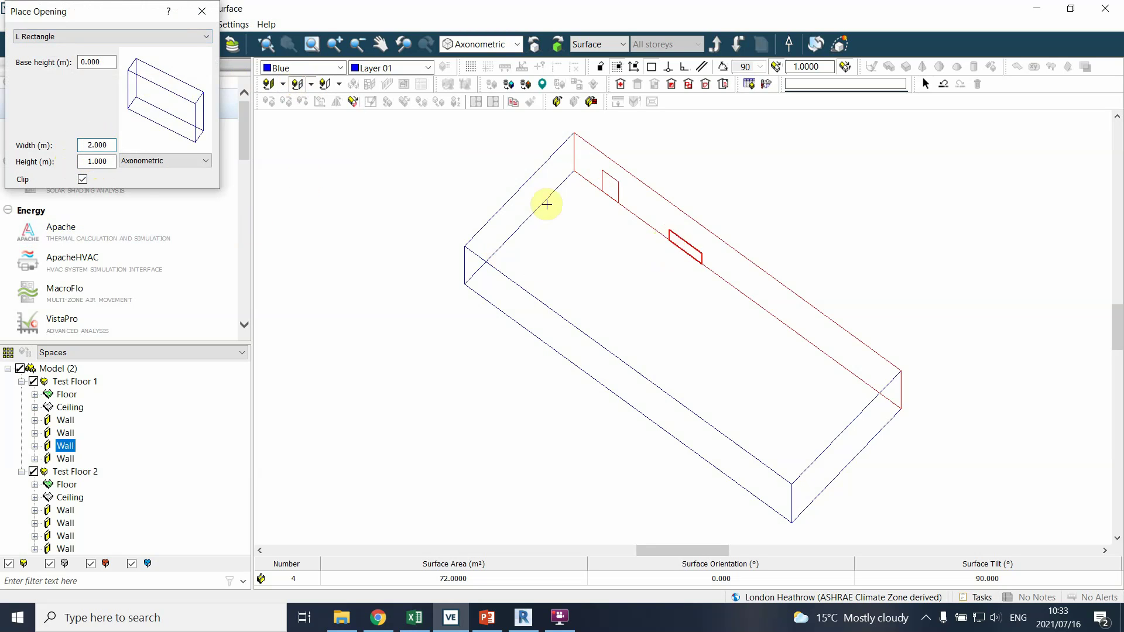
pyautogui.click(95, 62)
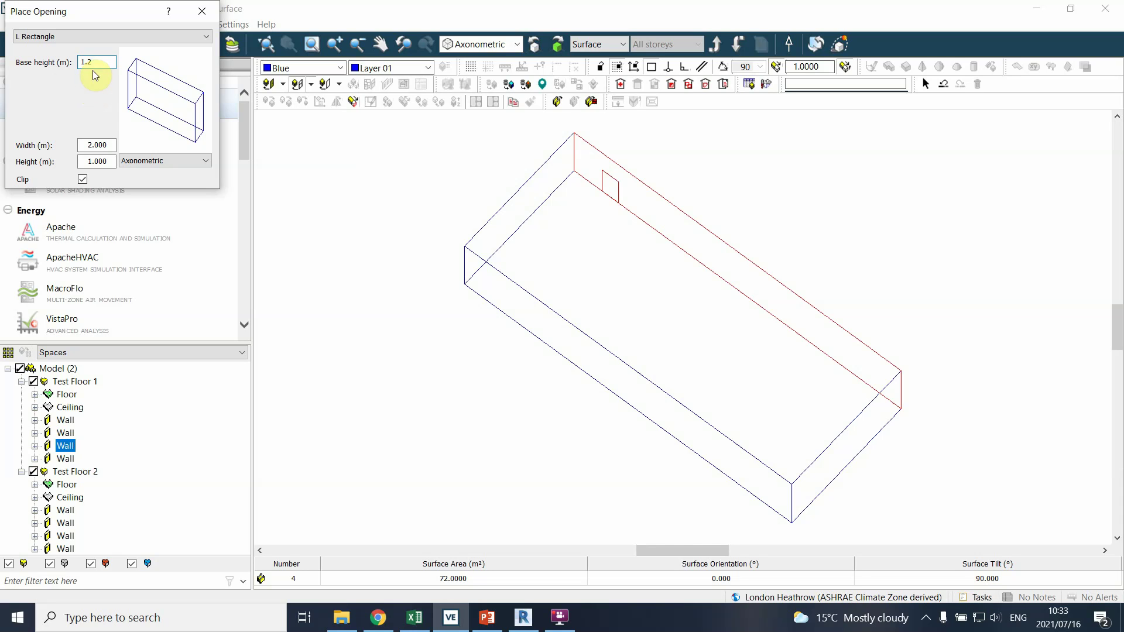
pyautogui.write('1.000')
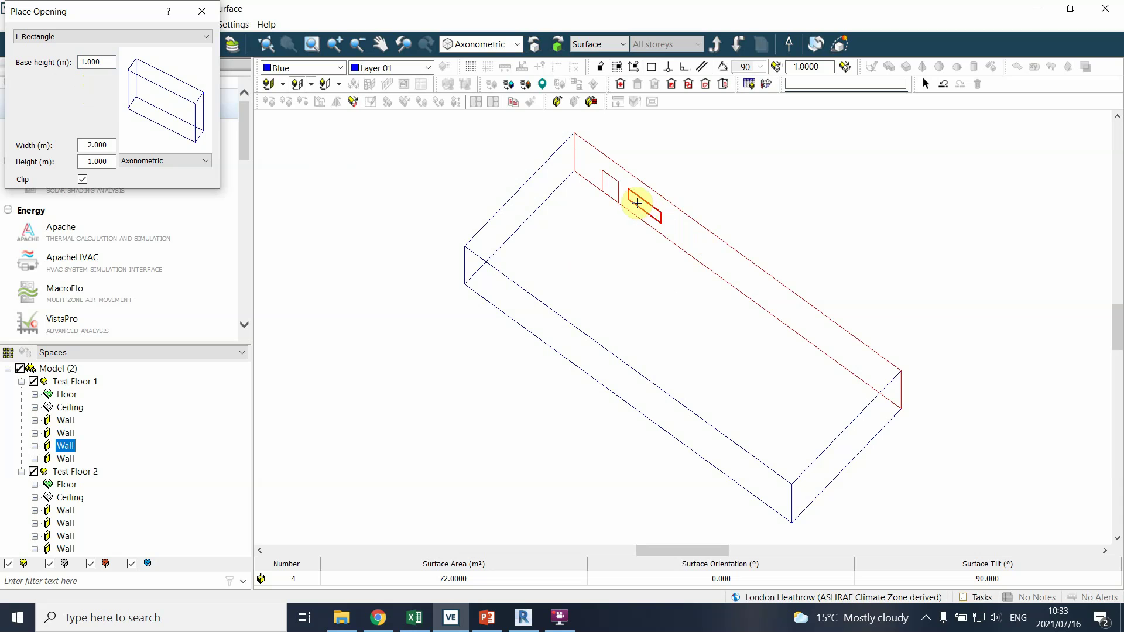
# Step: Place five of these windows in an evenly spaced row along the wall, from beside the door to its far end
pyautogui.click(646, 207)
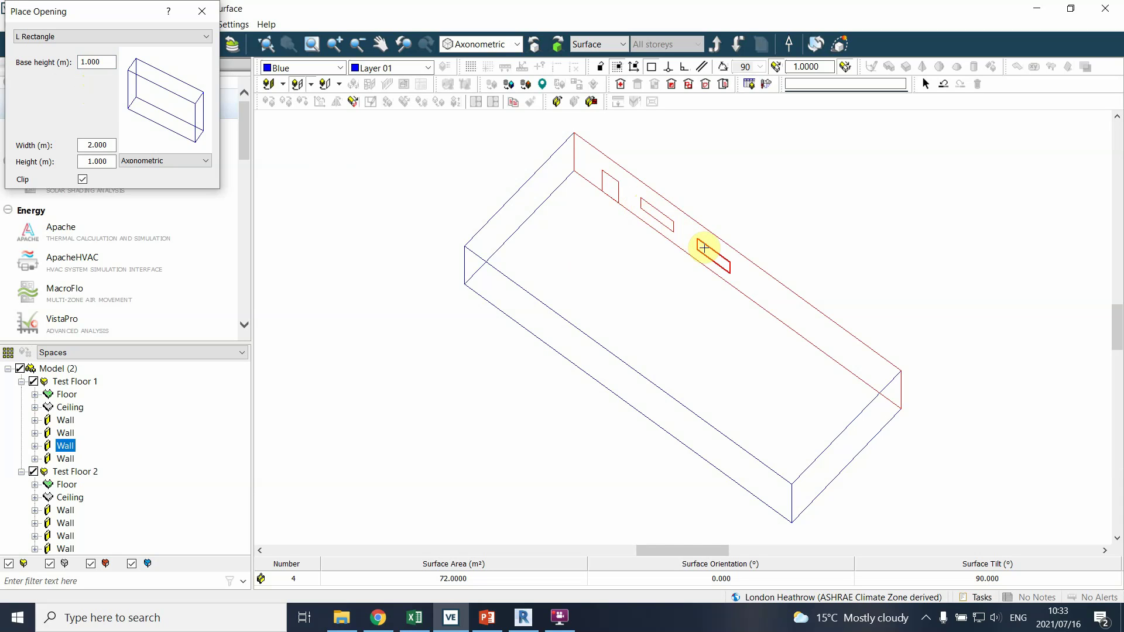
pyautogui.click(696, 244)
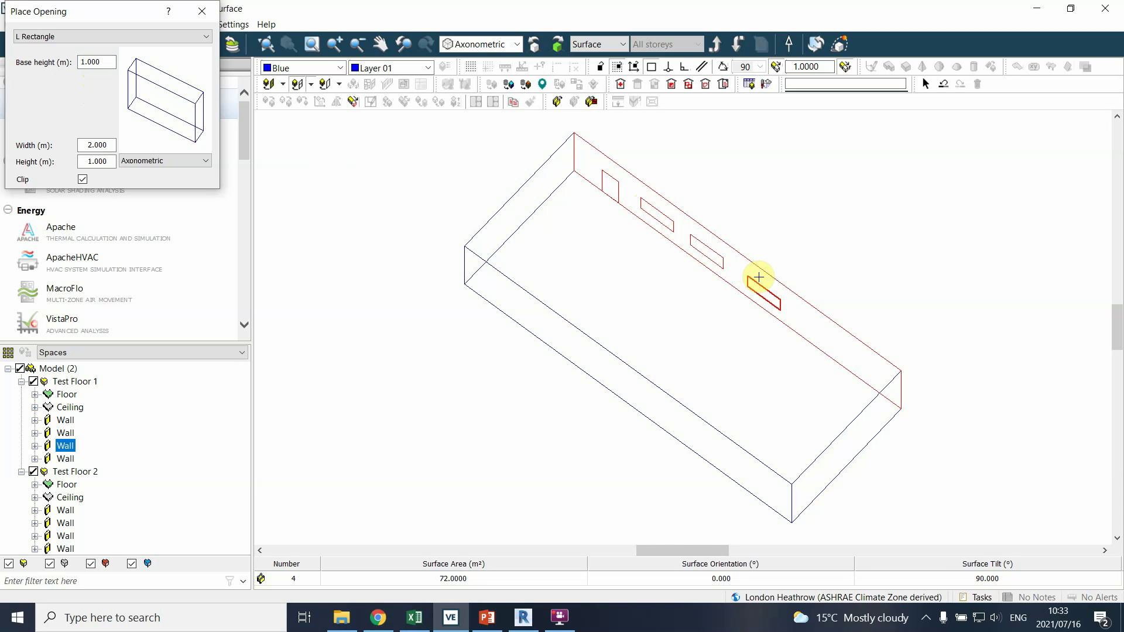
pyautogui.click(751, 278)
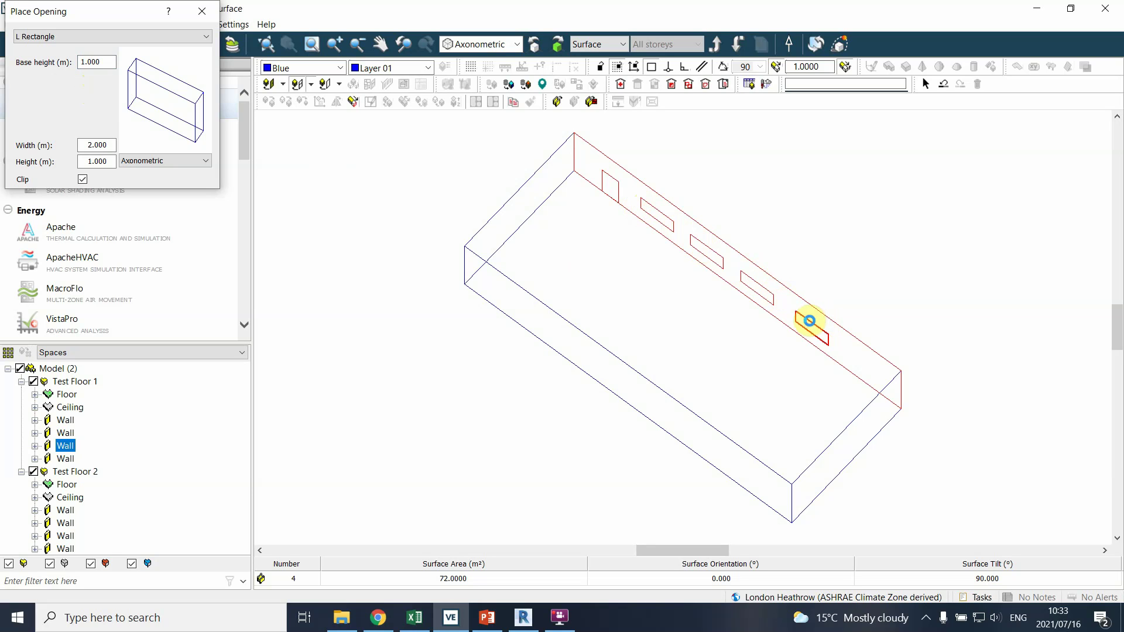
pyautogui.click(802, 314)
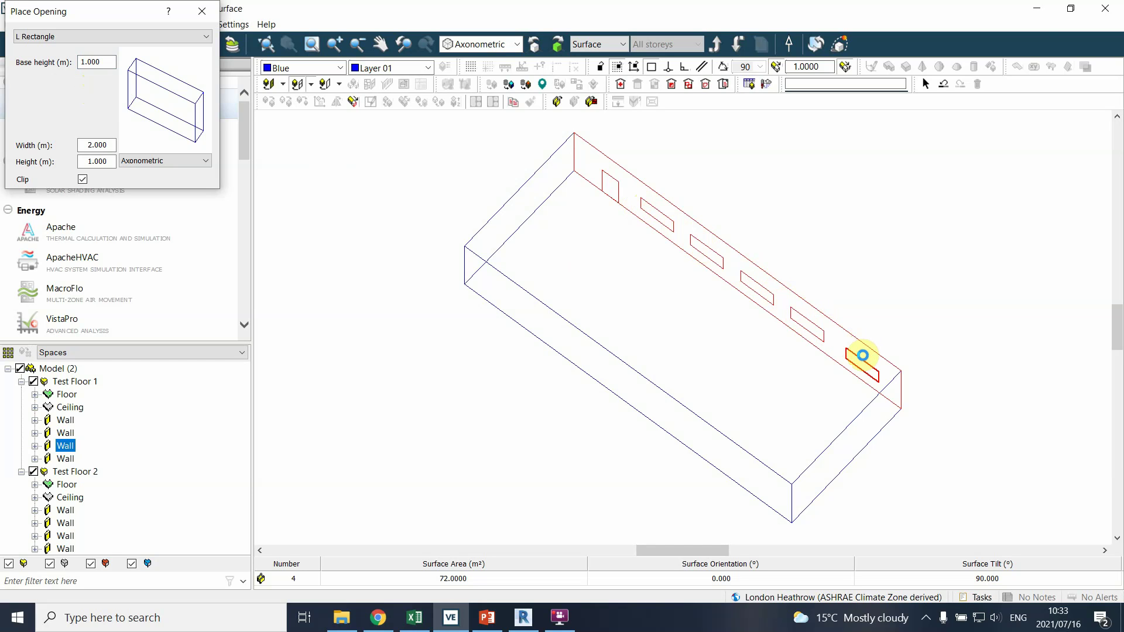
pyautogui.click(858, 351)
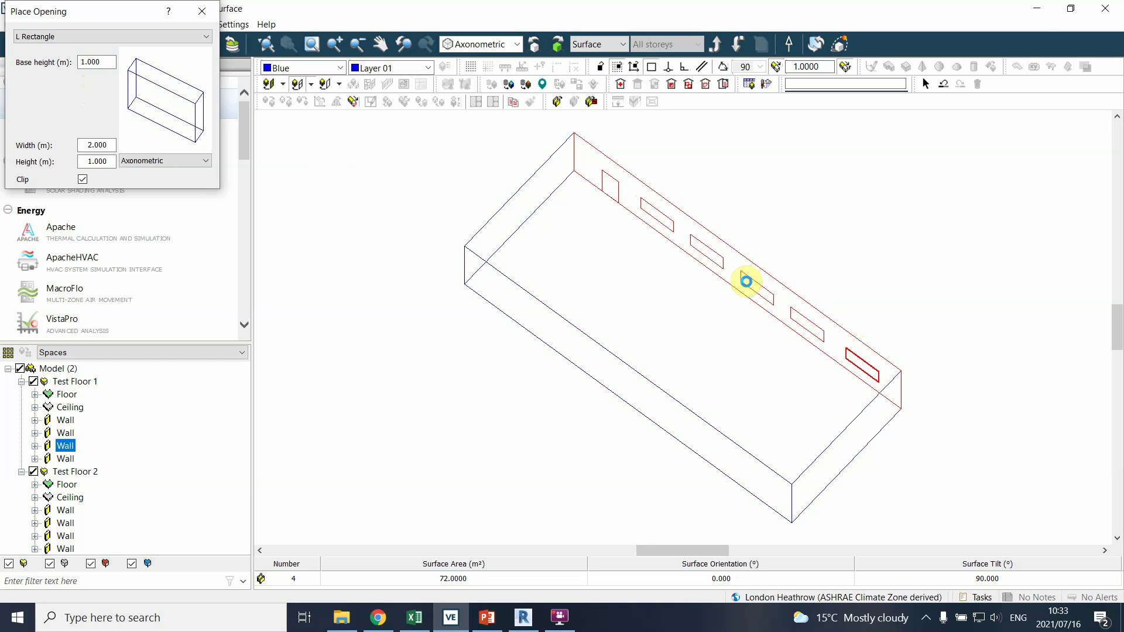
pyautogui.press('Escape')
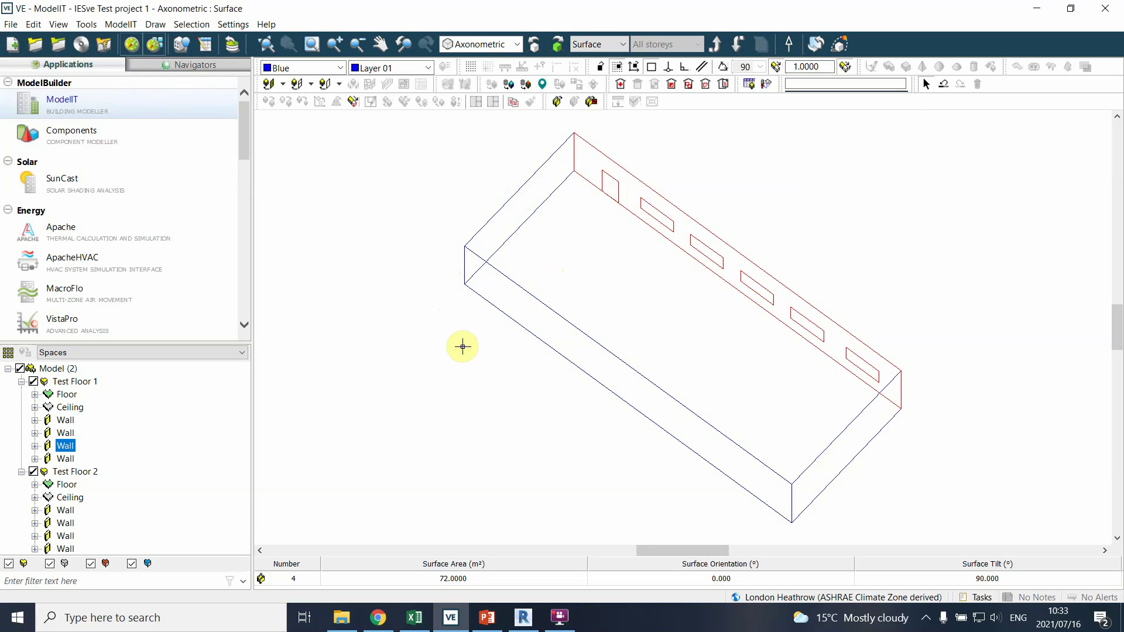
# Step: Open the long wall facing 180° at openings level and draw a 7 m by 2 m window about 1 m from its left end and base
pyautogui.click(491, 236)
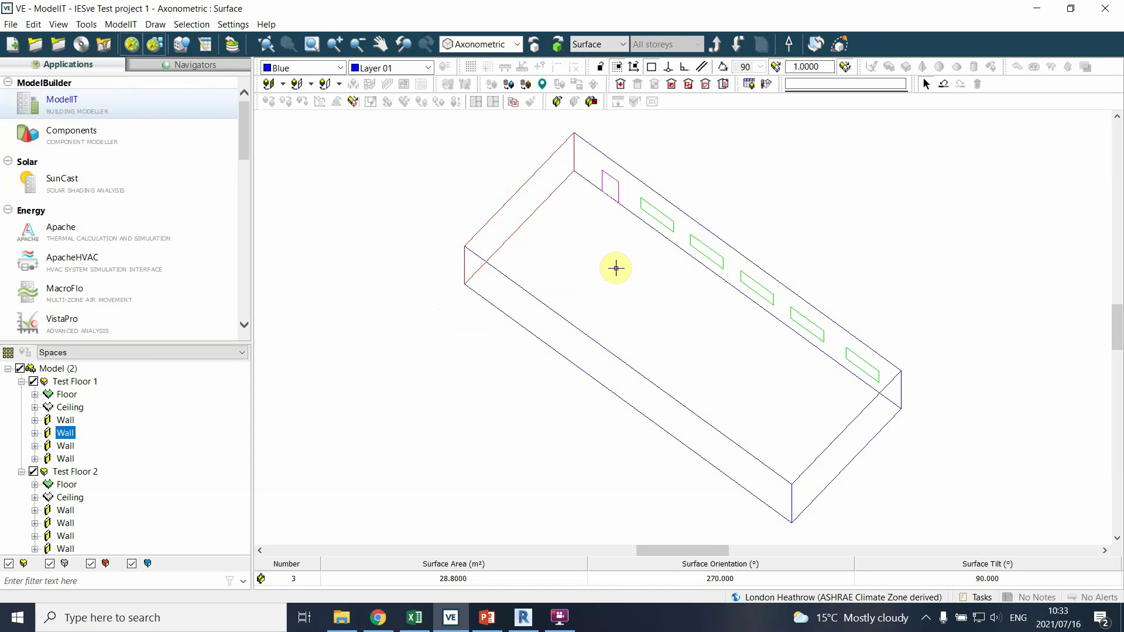
pyautogui.click(627, 376)
pyautogui.click(730, 47)
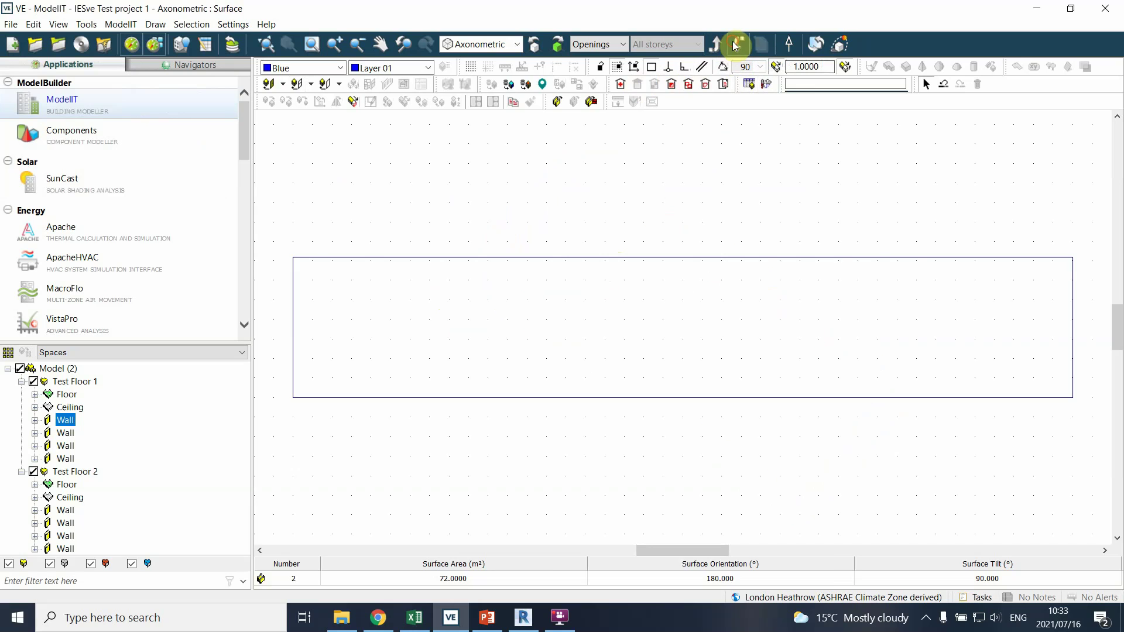
pyautogui.click(297, 84)
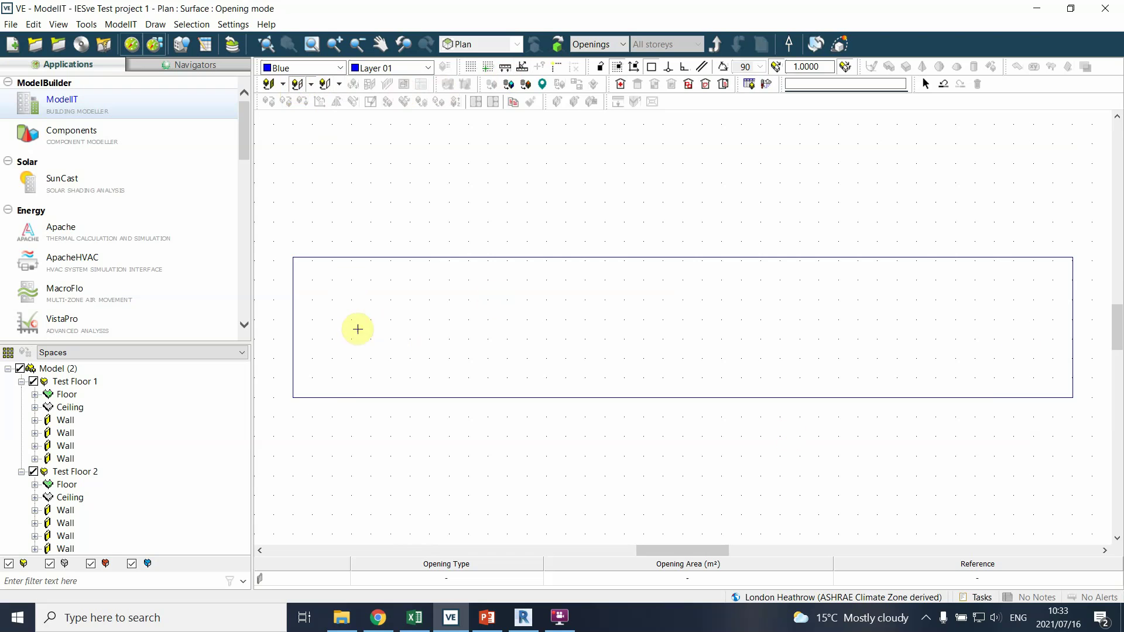
pyautogui.scroll(2, 351, 433)
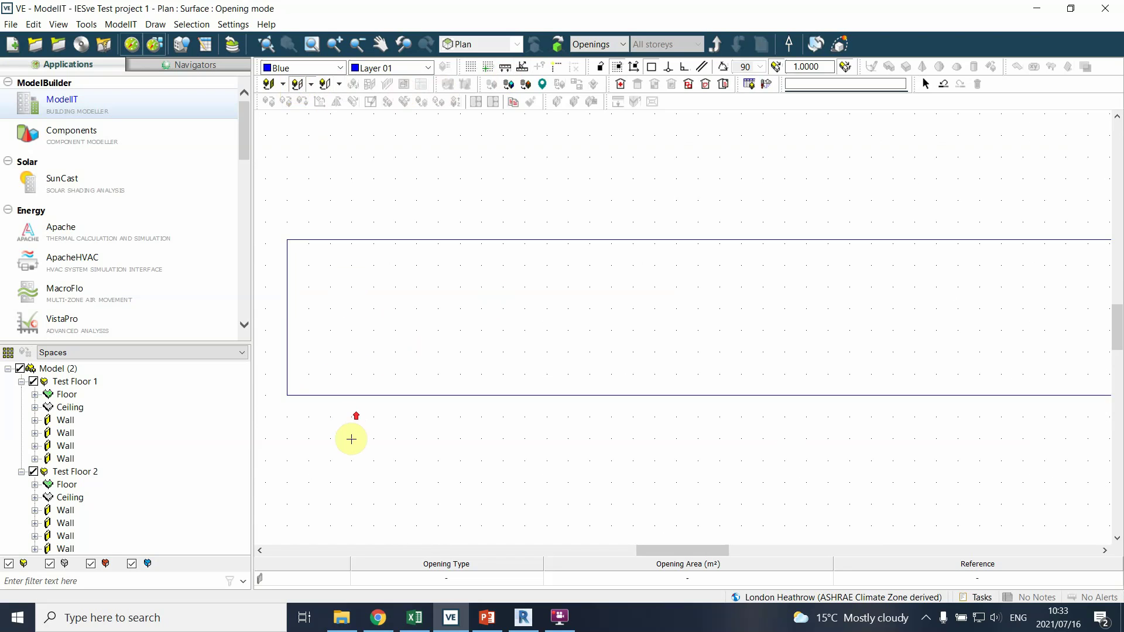
pyautogui.scroll(1, 314, 330)
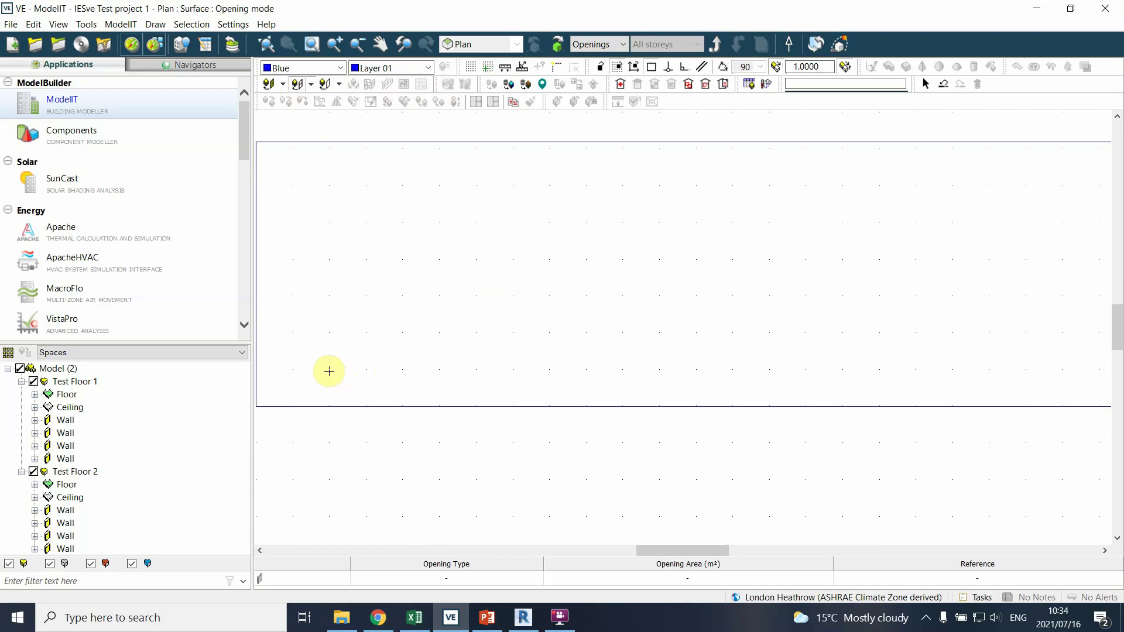
pyautogui.click(326, 332)
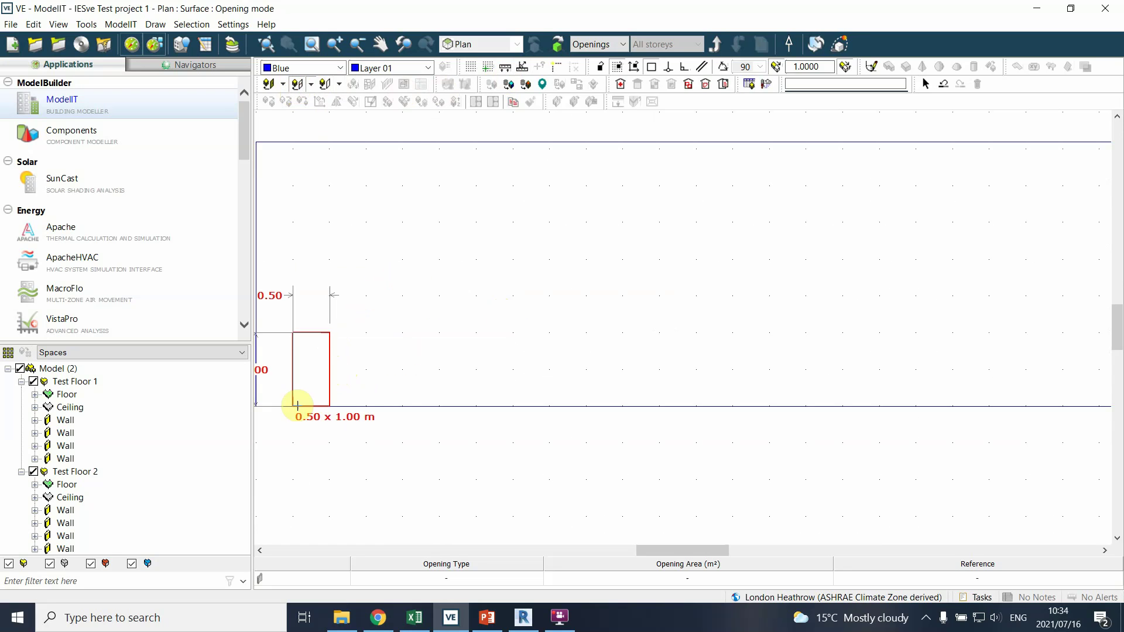
pyautogui.scroll(-1, 807, 284)
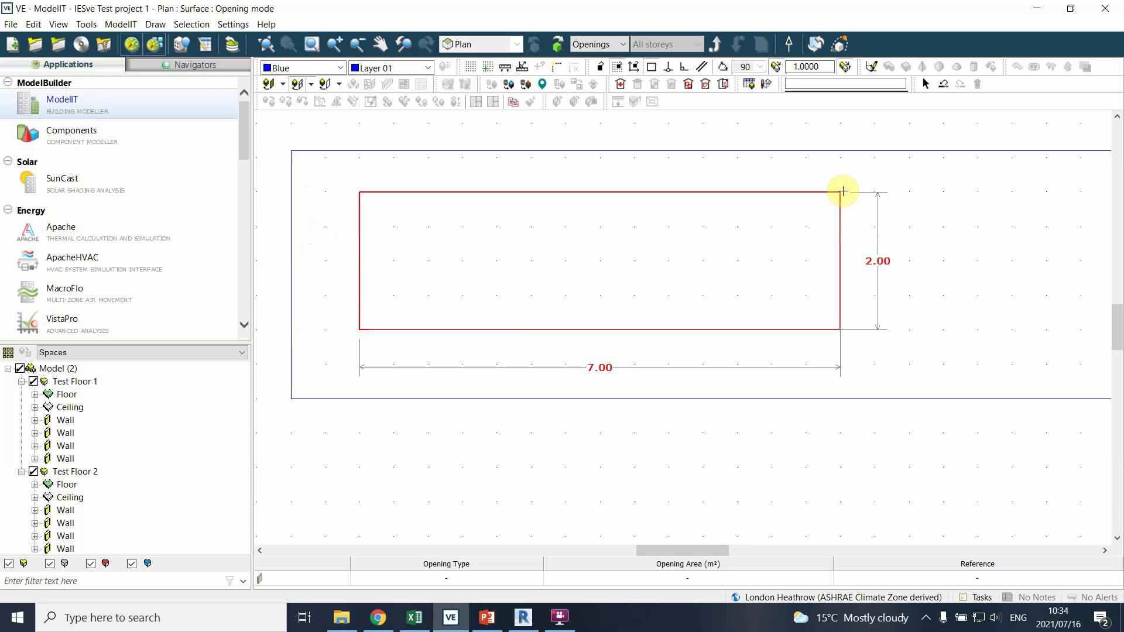
pyautogui.click(842, 191)
# Step: Draw a narrow window 0.5 m wide and 3 m high near the wall's opposite end, about 0.5 m above its base
pyautogui.scroll(-1, 820, 303)
pyautogui.scroll(-1, 931, 317)
pyautogui.moveTo(795, 346); pyautogui.dragTo(510, 354, button='middle')
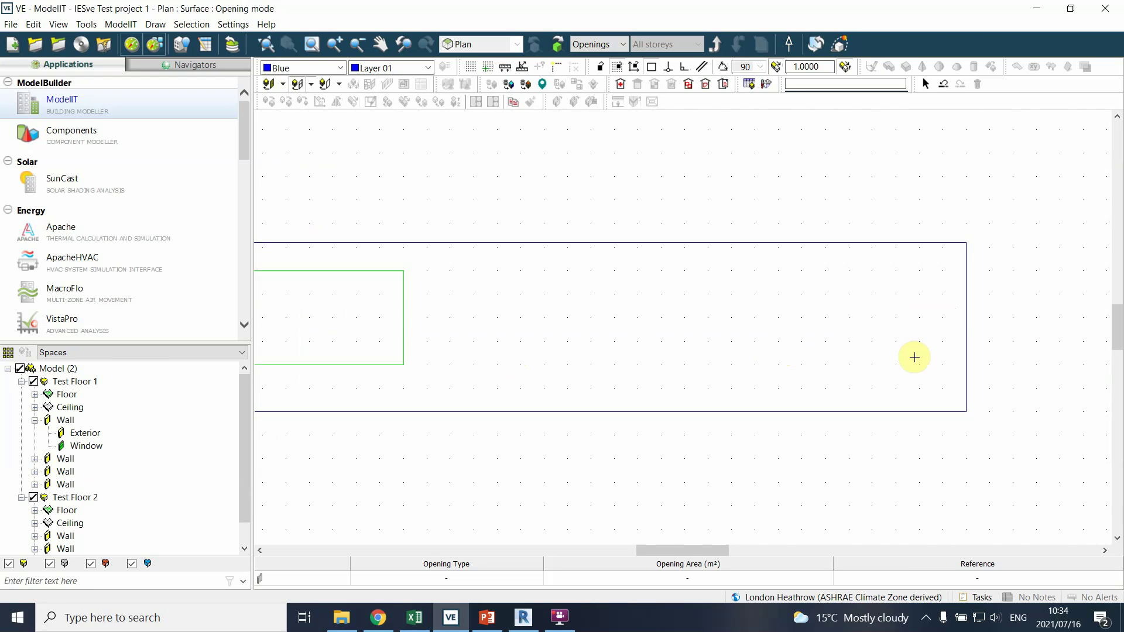
pyautogui.click(896, 390)
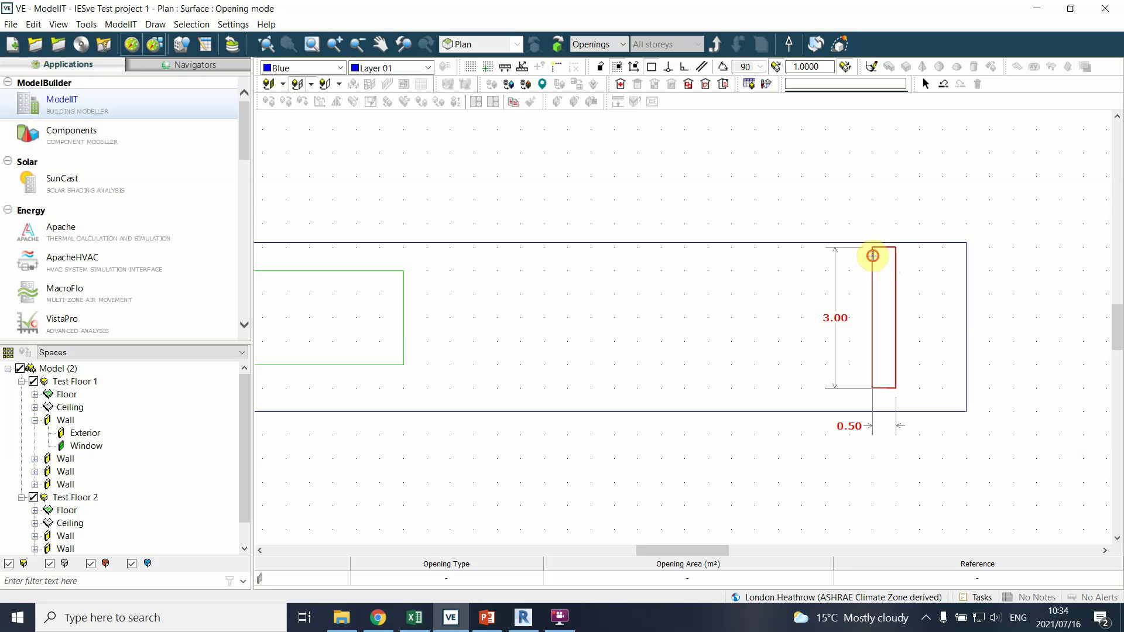
pyautogui.click(872, 256)
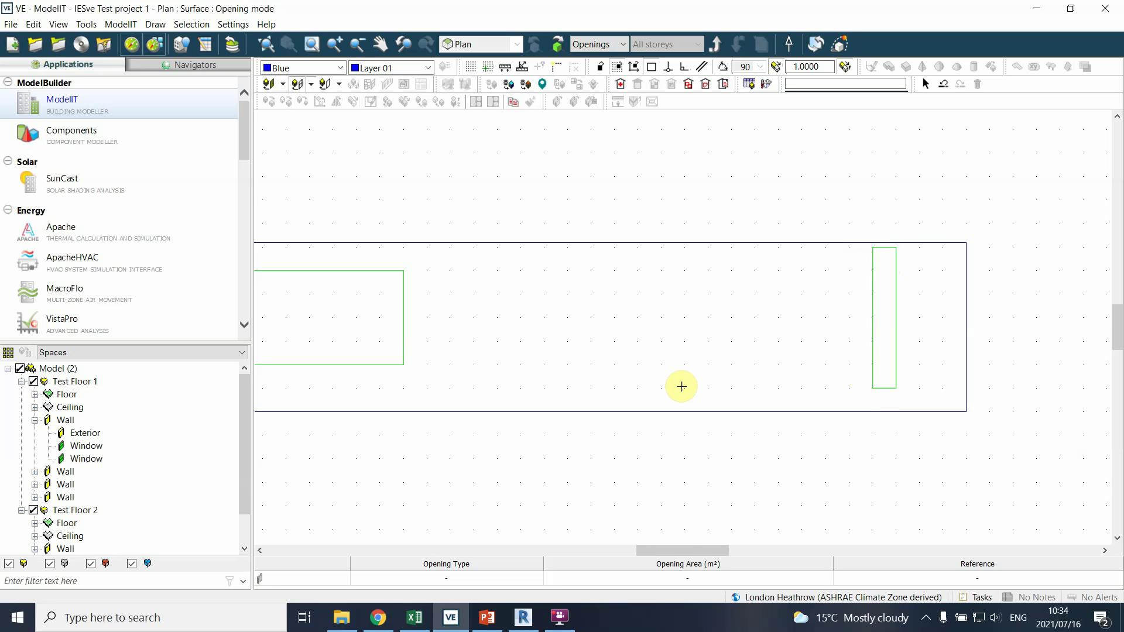
pyautogui.scroll(-1, 599, 181)
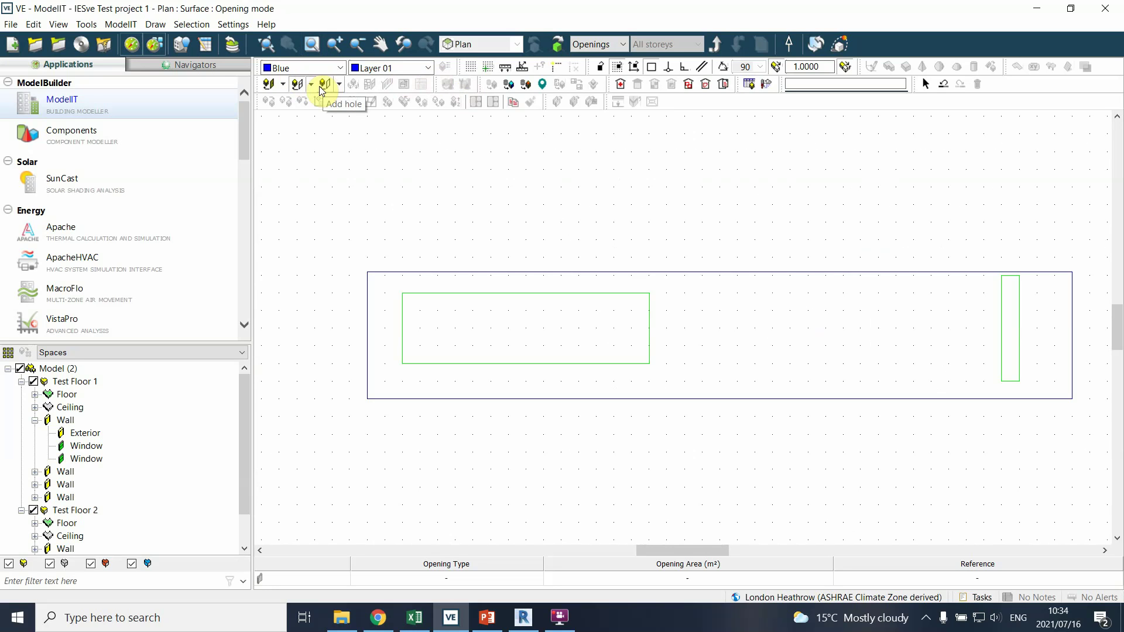
pyautogui.scroll(-1, 769, 340)
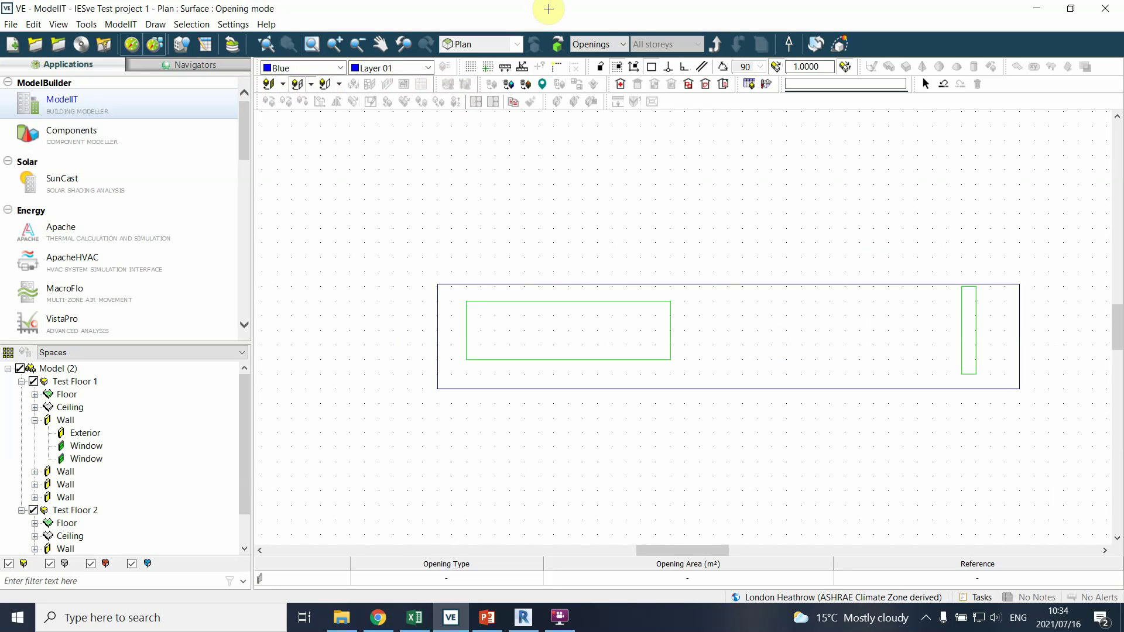
# Step: Return to surface level, select the short end wall facing 90° and open it at openings level
pyautogui.click(714, 47)
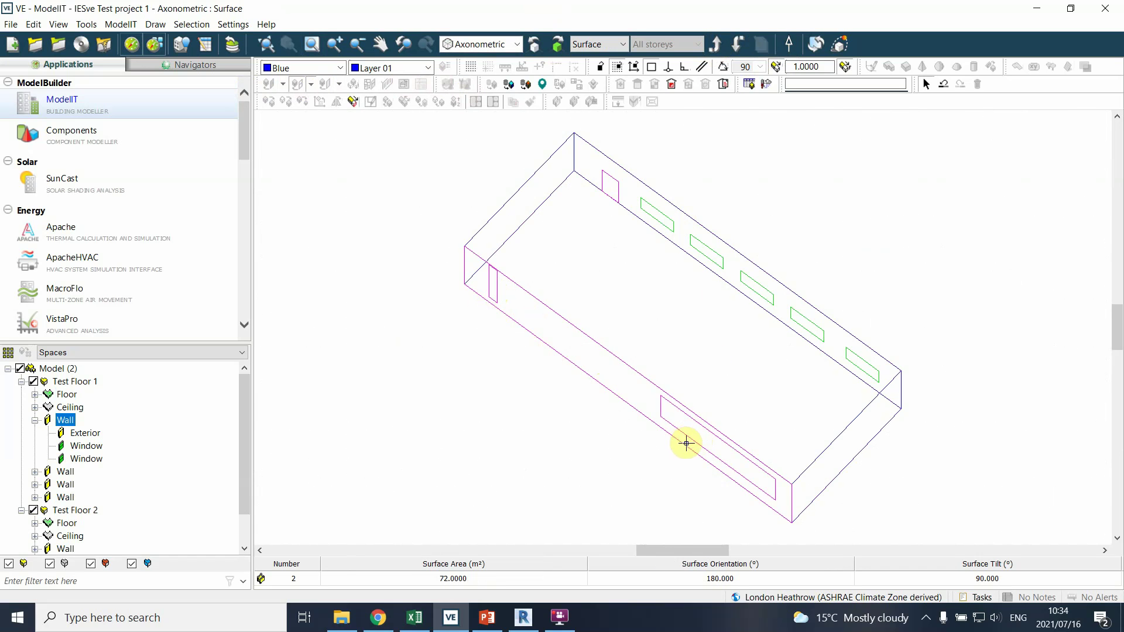
pyautogui.click(664, 396)
pyautogui.click(855, 427)
pyautogui.click(853, 424)
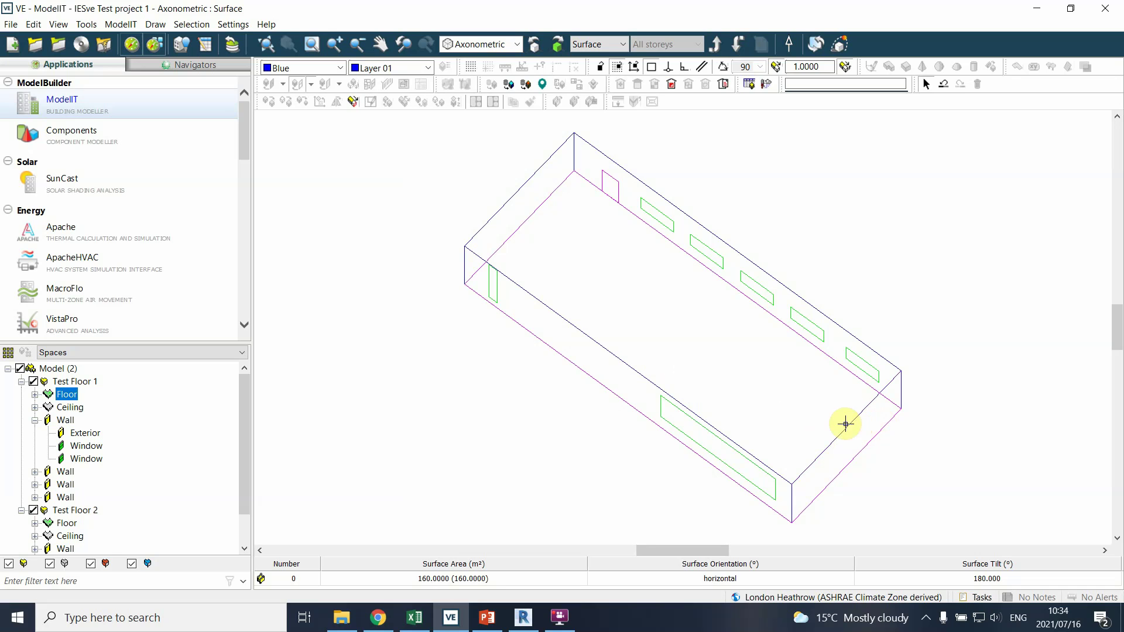
pyautogui.click(544, 196)
pyautogui.click(677, 331)
pyautogui.click(852, 444)
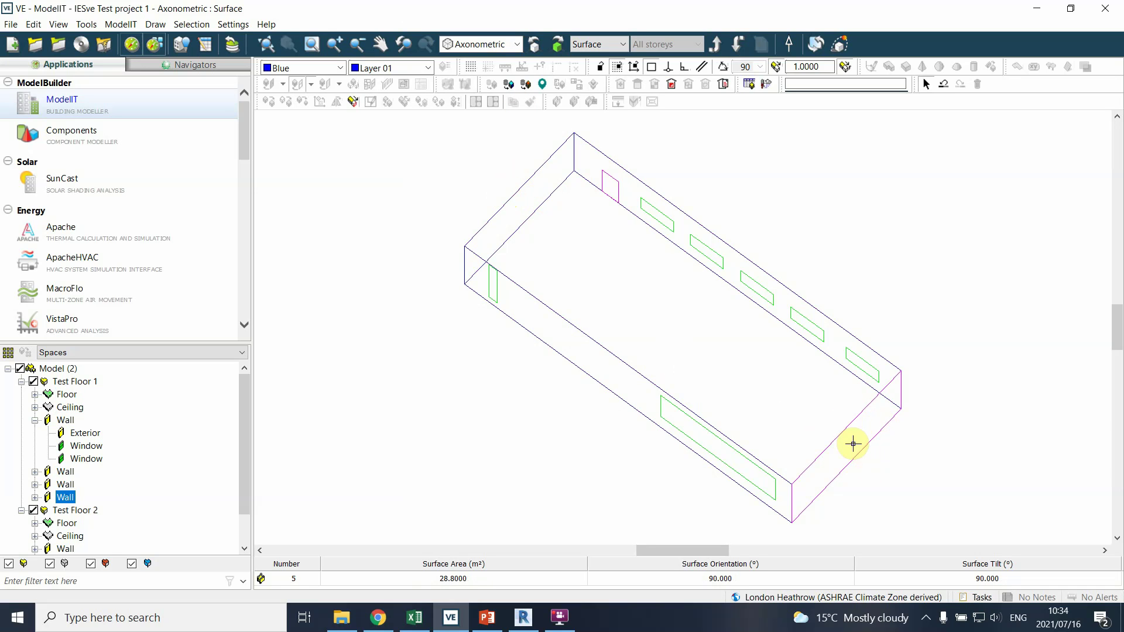
pyautogui.click(738, 47)
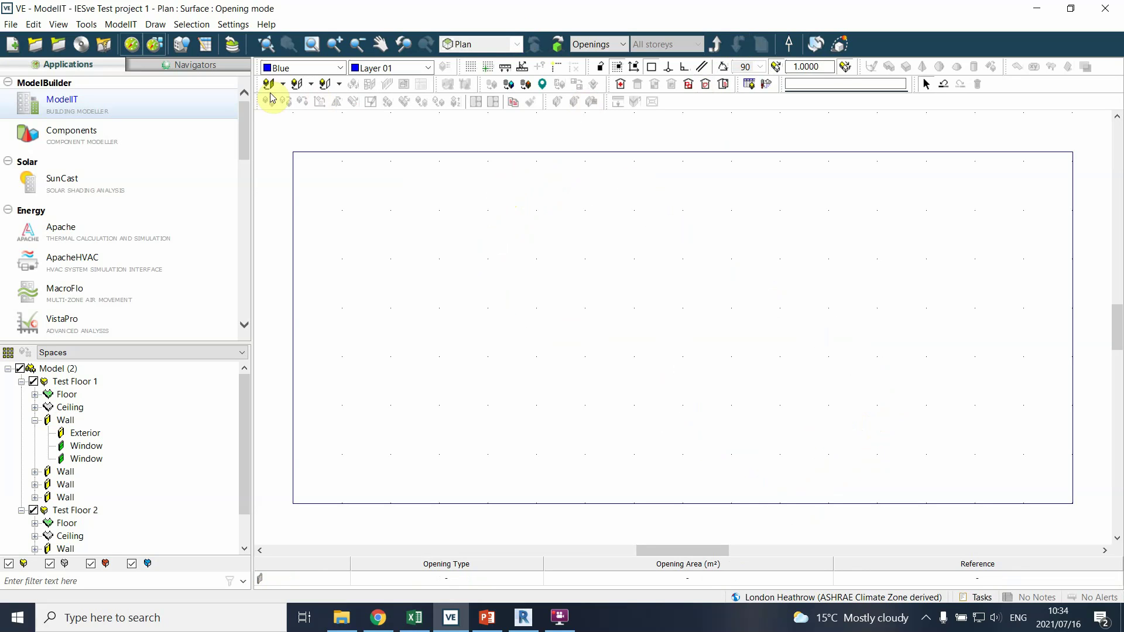
# Step: Draw a 3.5 m by 2.5 m window about 1 m from the wall's left end and 0.5 m above its base
pyautogui.click(296, 84)
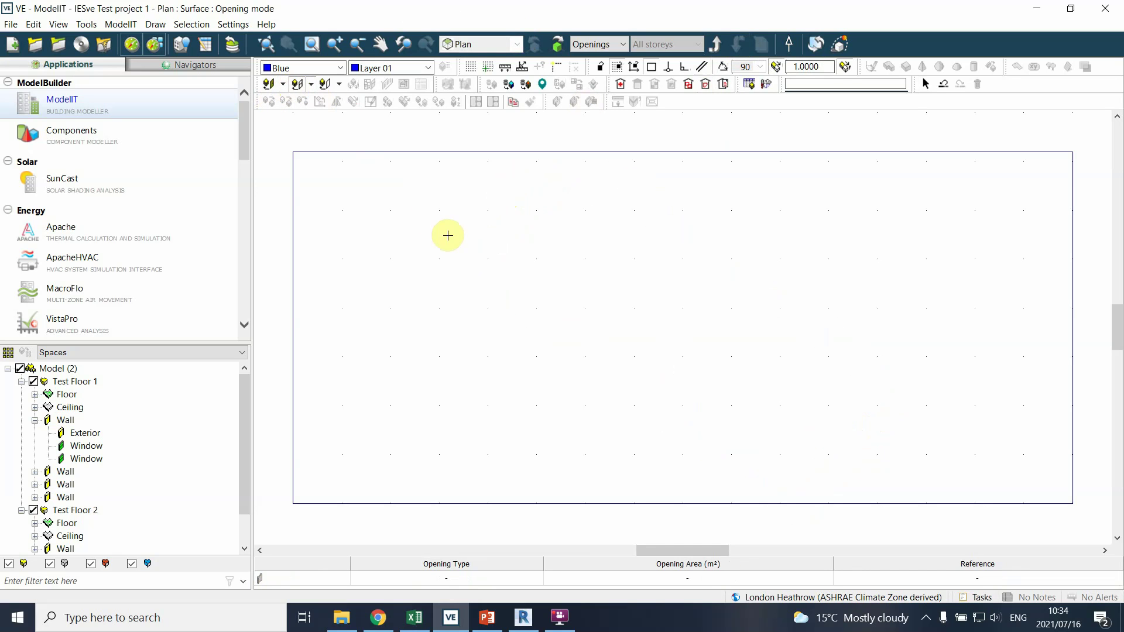
pyautogui.click(391, 454)
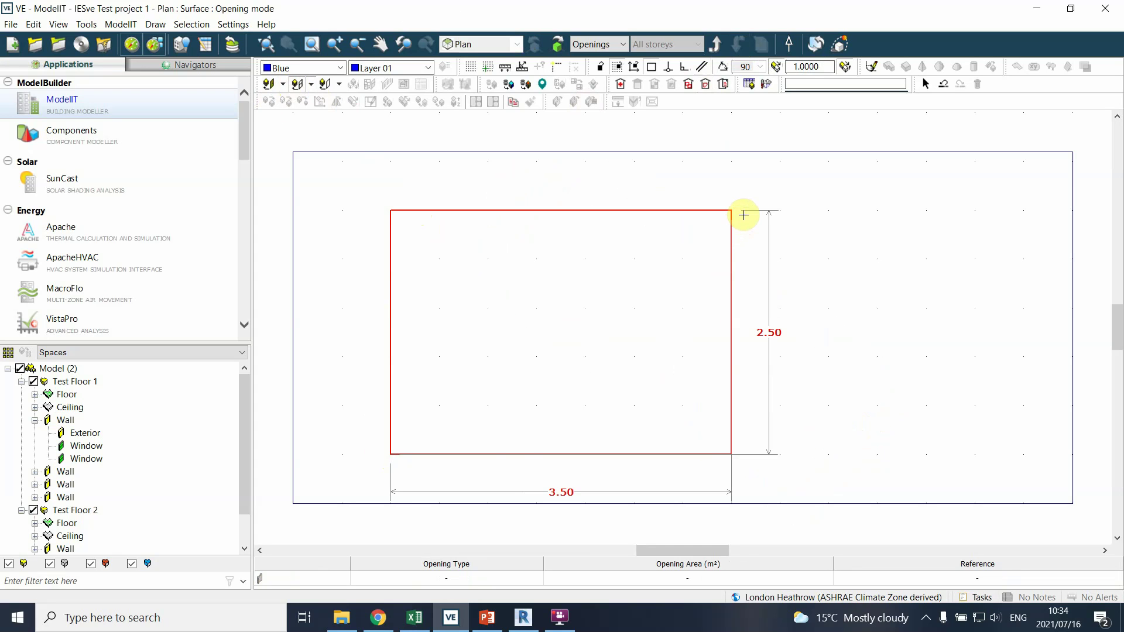
pyautogui.click(743, 215)
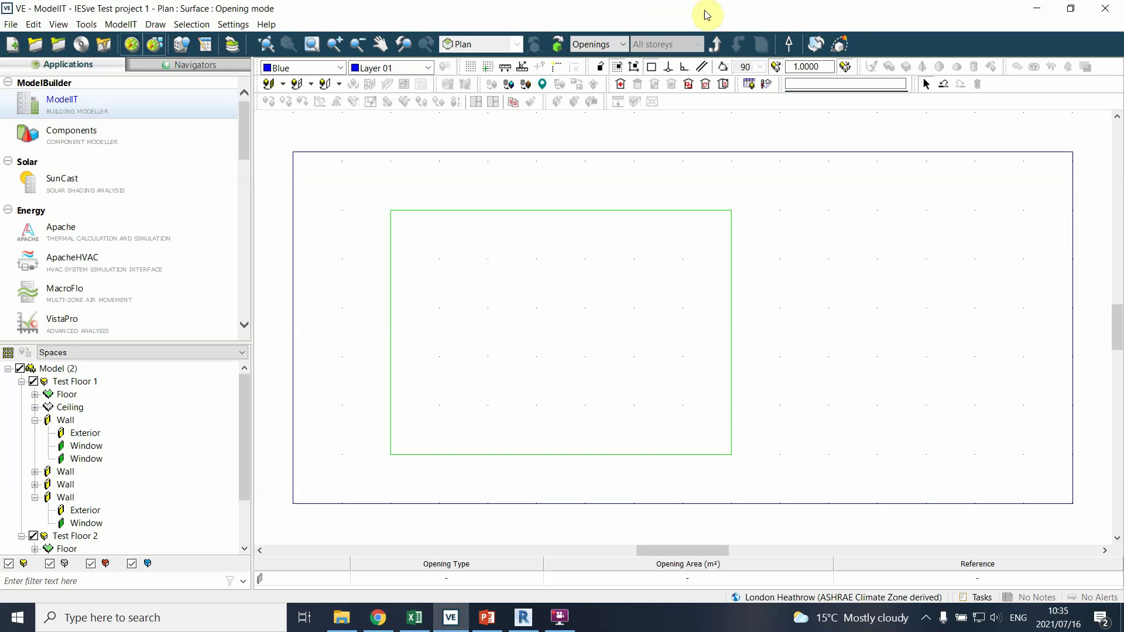
# Step: Go back up to surface level and cycle through the surfaces until the short wall facing 90° is selected again
pyautogui.click(714, 57)
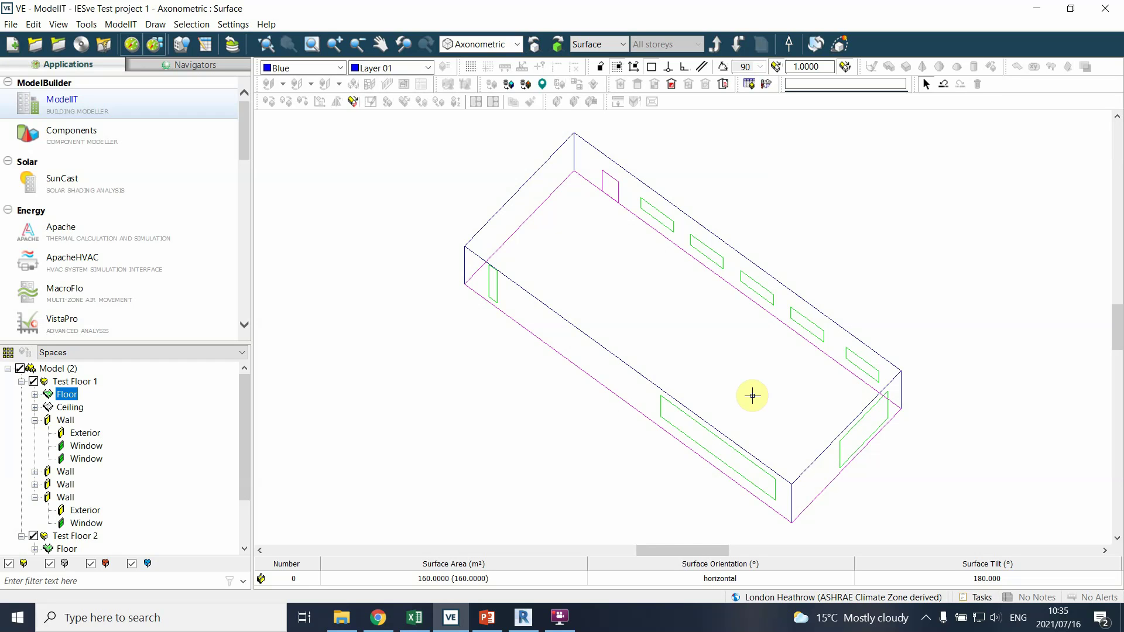
pyautogui.click(878, 379)
pyautogui.click(590, 153)
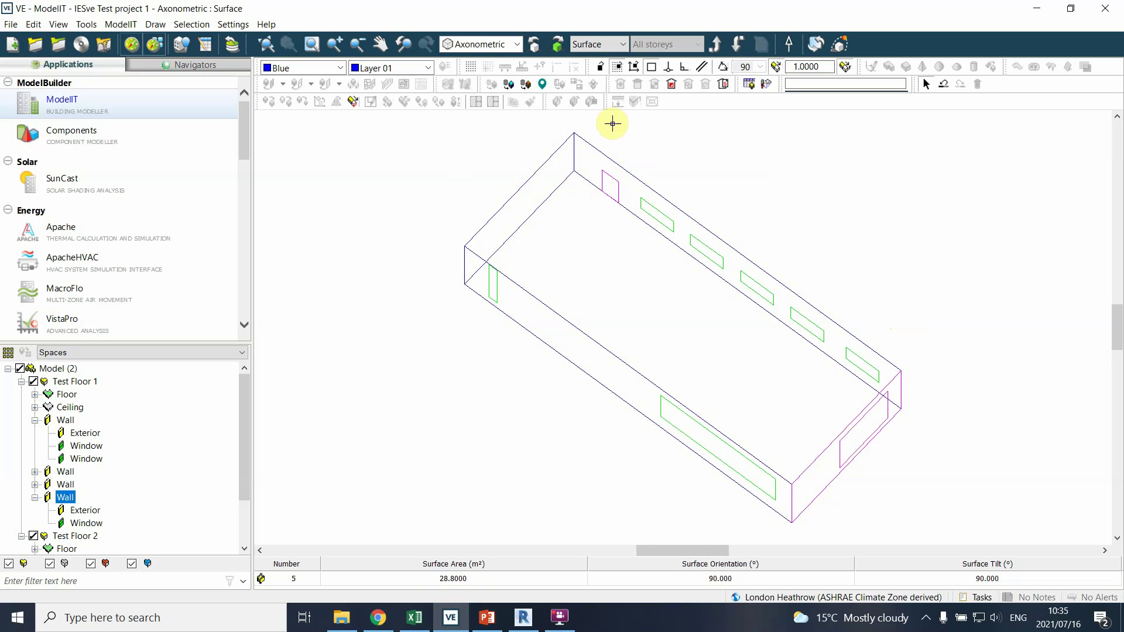
pyautogui.click(472, 264)
pyautogui.click(822, 503)
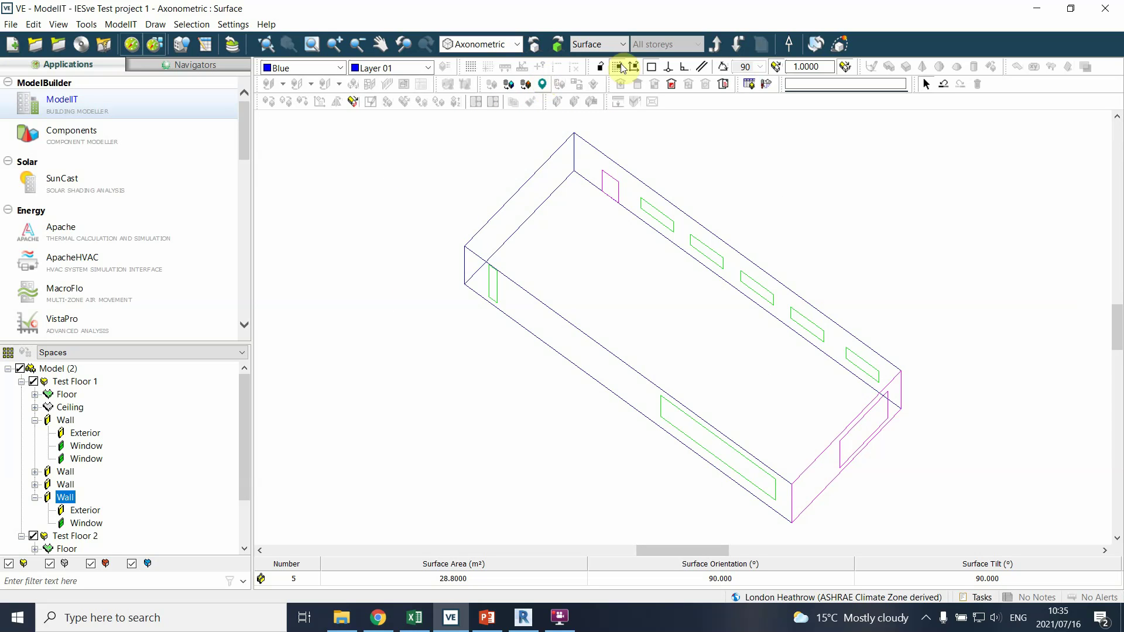
pyautogui.click(790, 440)
pyautogui.click(817, 464)
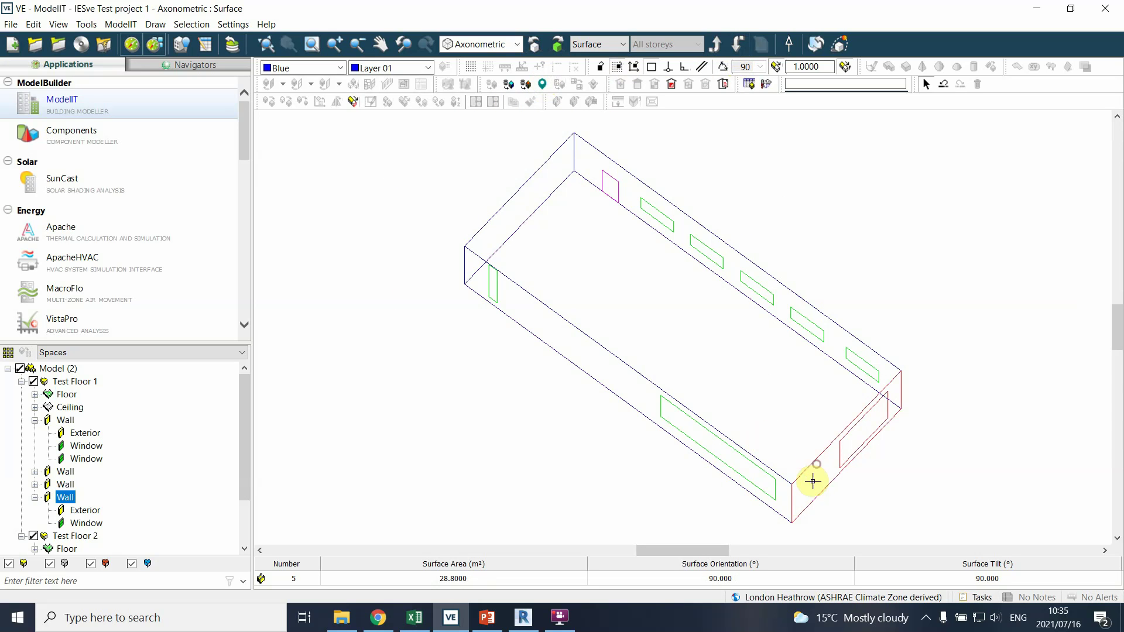
# Step: Reopen the 90° end wall at openings level and delete its large window
pyautogui.click(736, 52)
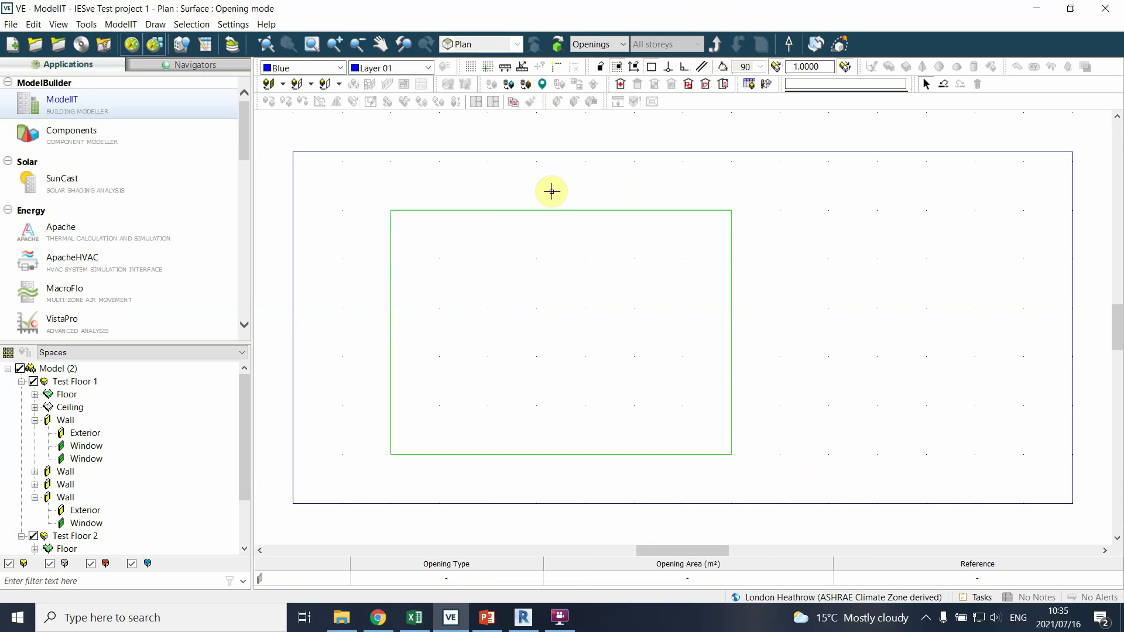
pyautogui.click(533, 212)
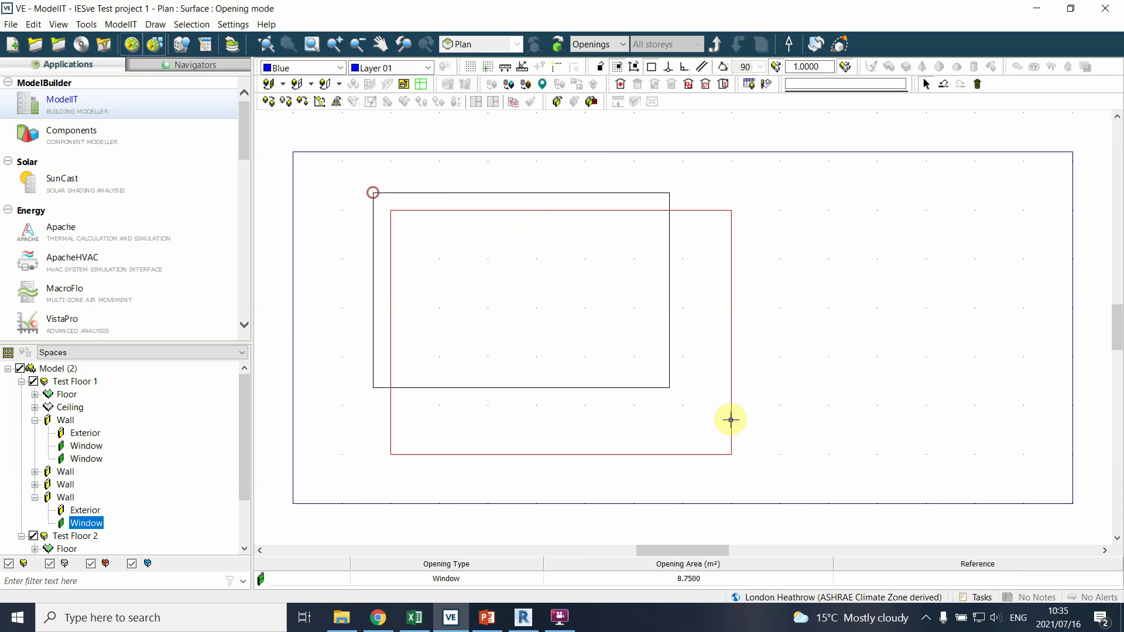
pyautogui.press('Delete')
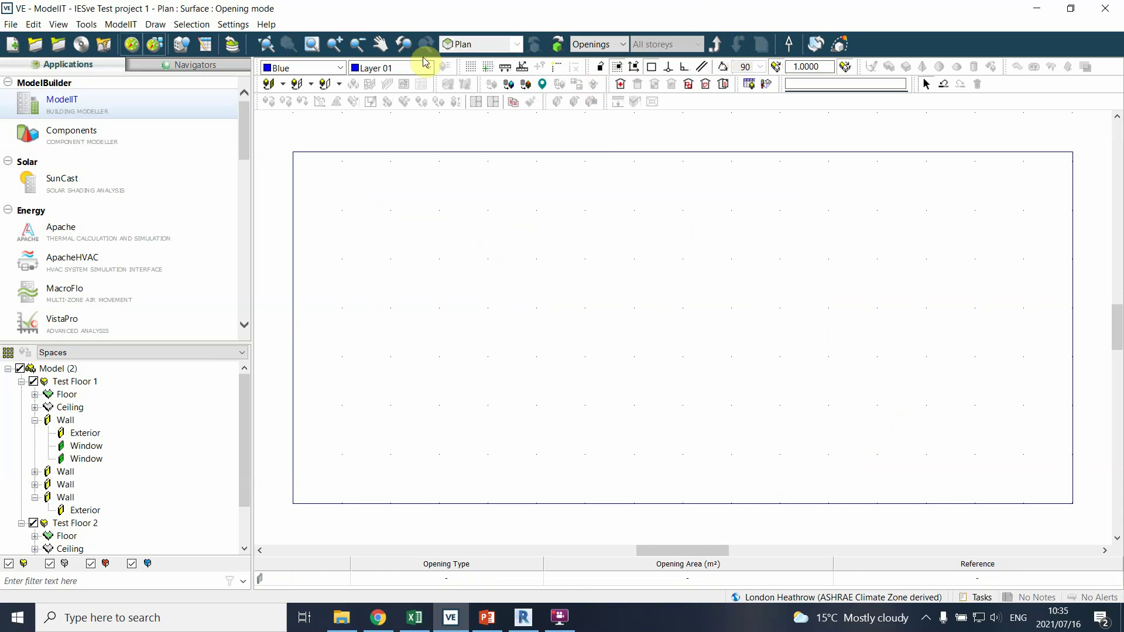
# Step: Draw five adjoining windows side by side, each 0.5 m wide and 2.5 m high, starting about 1 m from the wall's left end
pyautogui.click(295, 83)
pyautogui.click(391, 452)
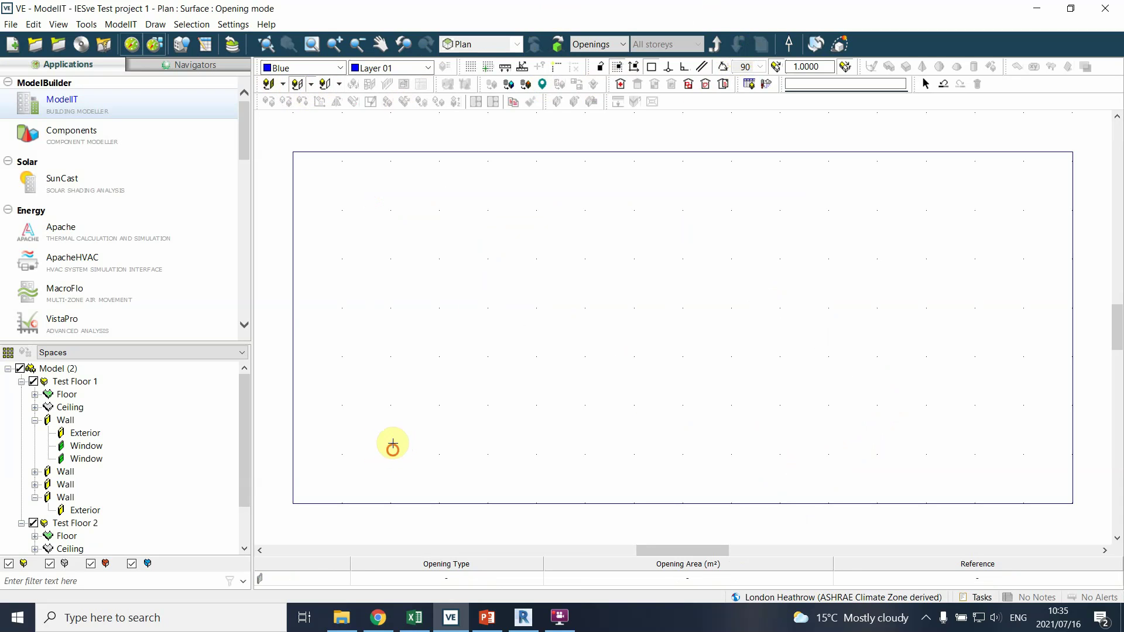
pyautogui.click(439, 210)
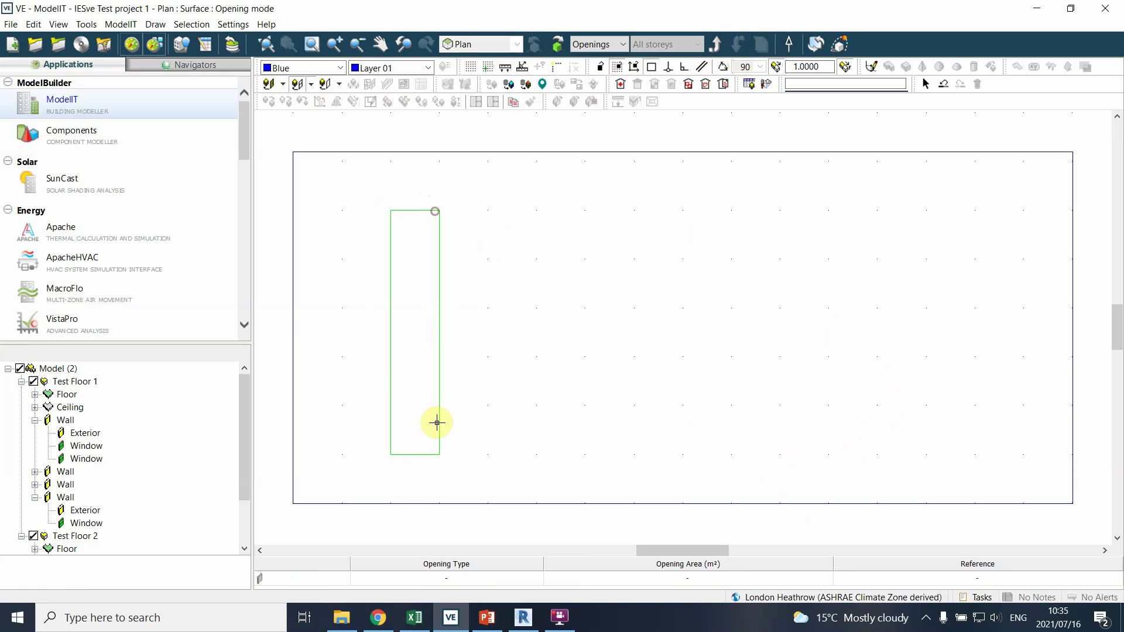
pyautogui.click(439, 452)
pyautogui.click(487, 211)
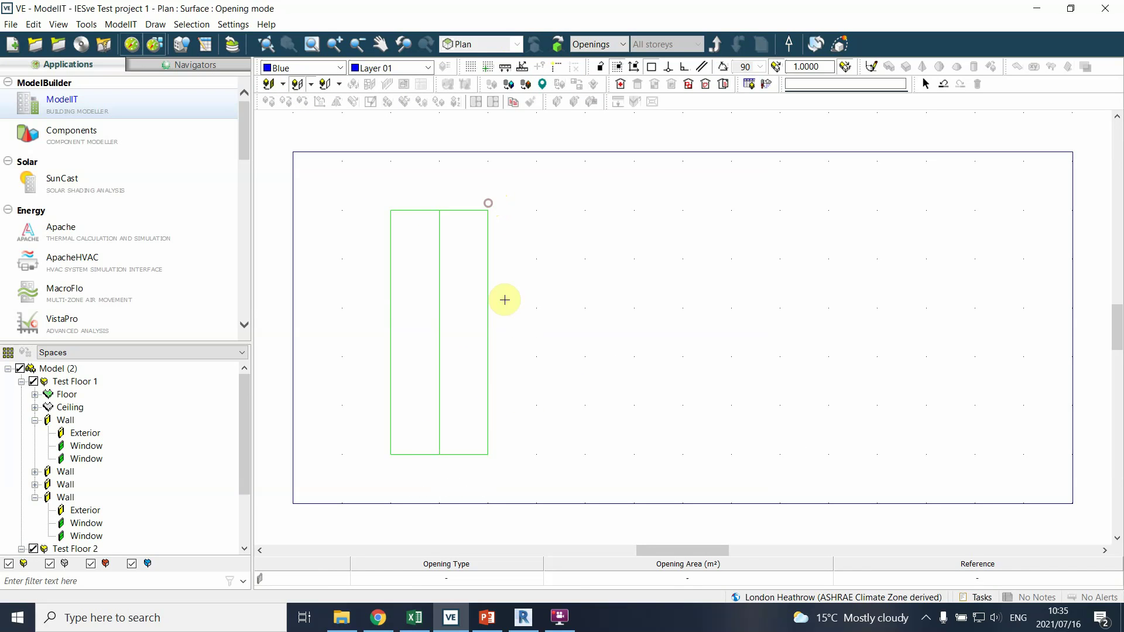
pyautogui.click(487, 454)
pyautogui.click(535, 212)
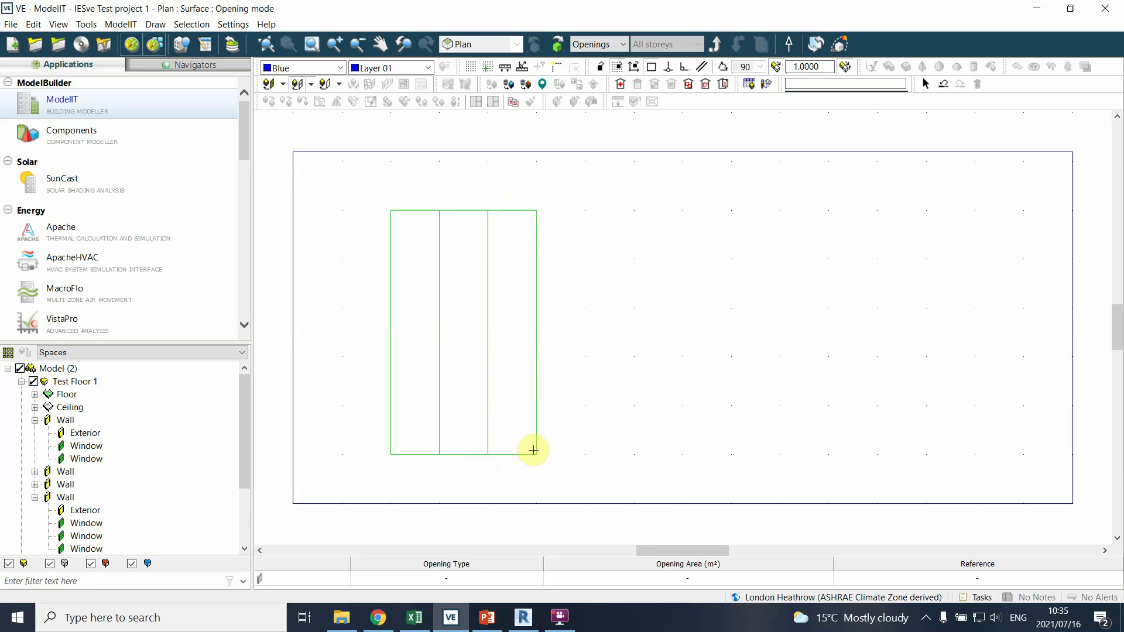
pyautogui.click(534, 455)
pyautogui.click(584, 211)
pyautogui.click(586, 453)
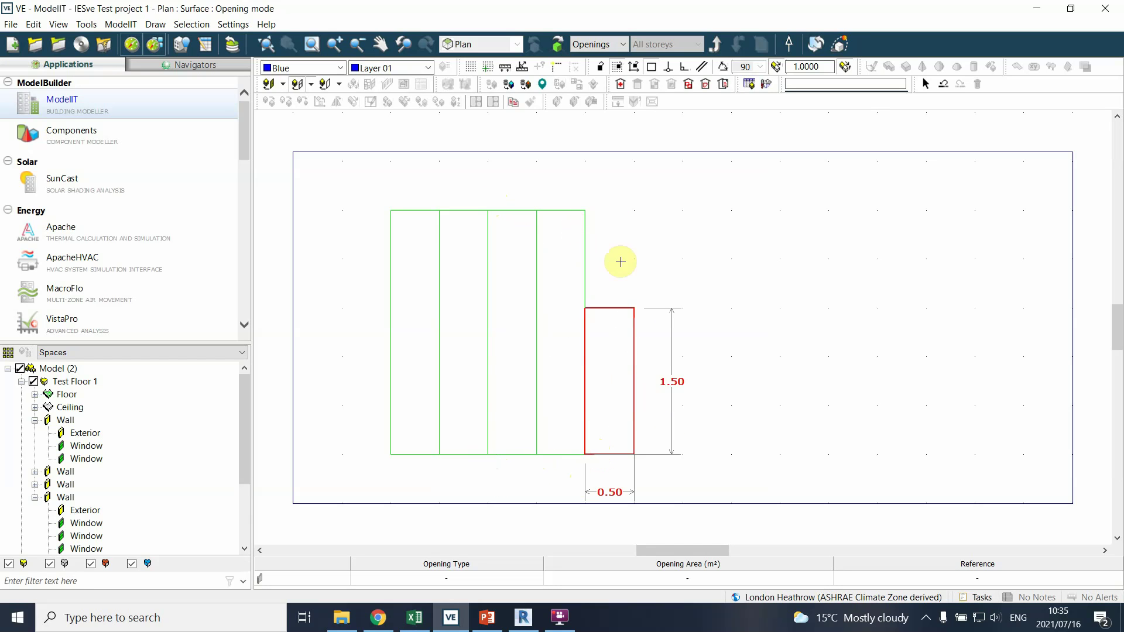
pyautogui.click(621, 216)
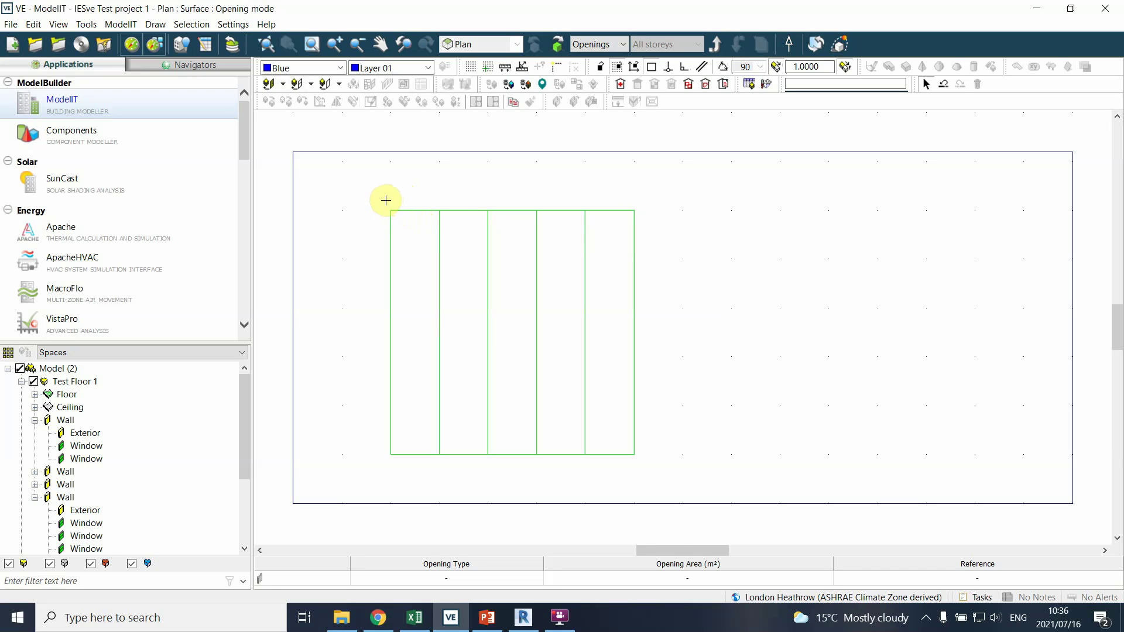
# Step: Delete the five adjoining windows and draw a single 2.5 m by 2.5 m window in their place
pyautogui.moveTo(364, 197); pyautogui.dragTo(681, 480)
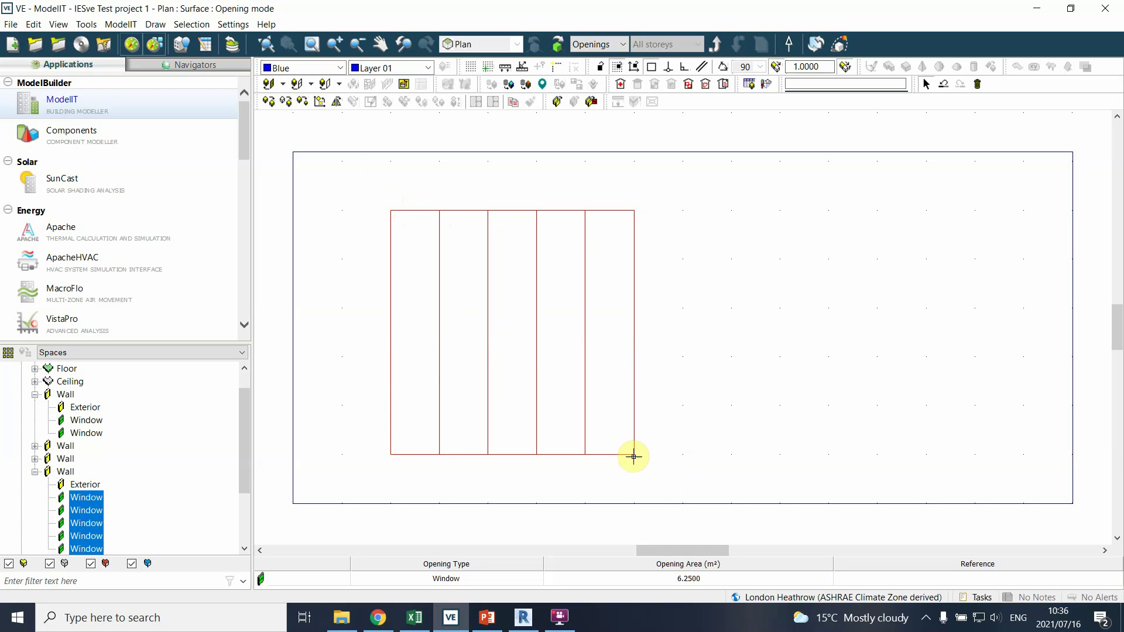
pyautogui.press('Delete')
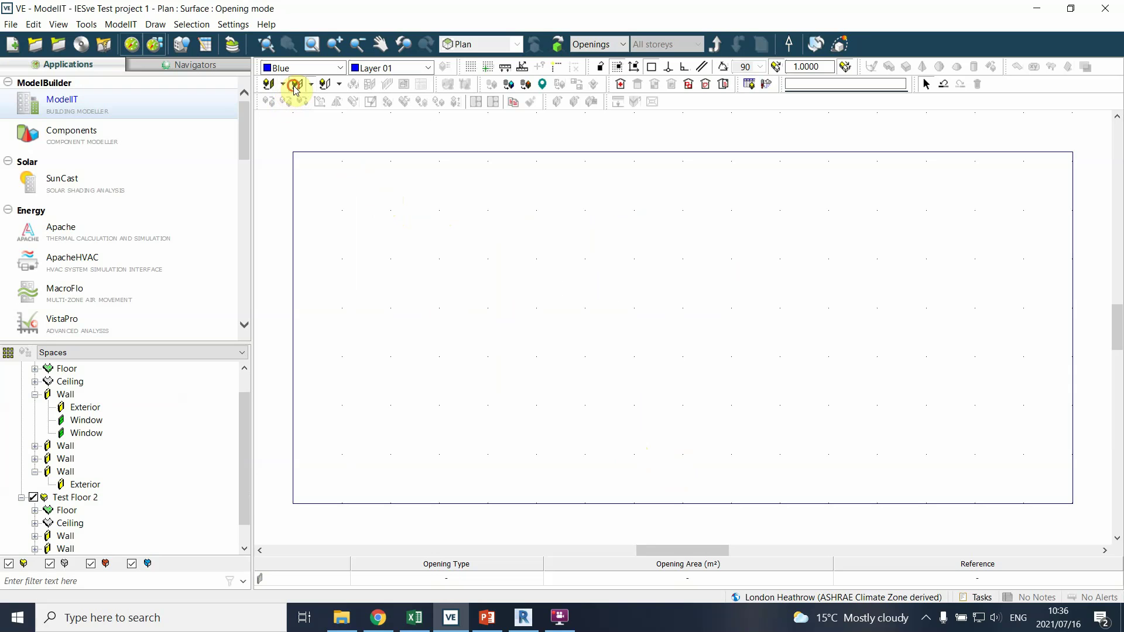
pyautogui.click(389, 454)
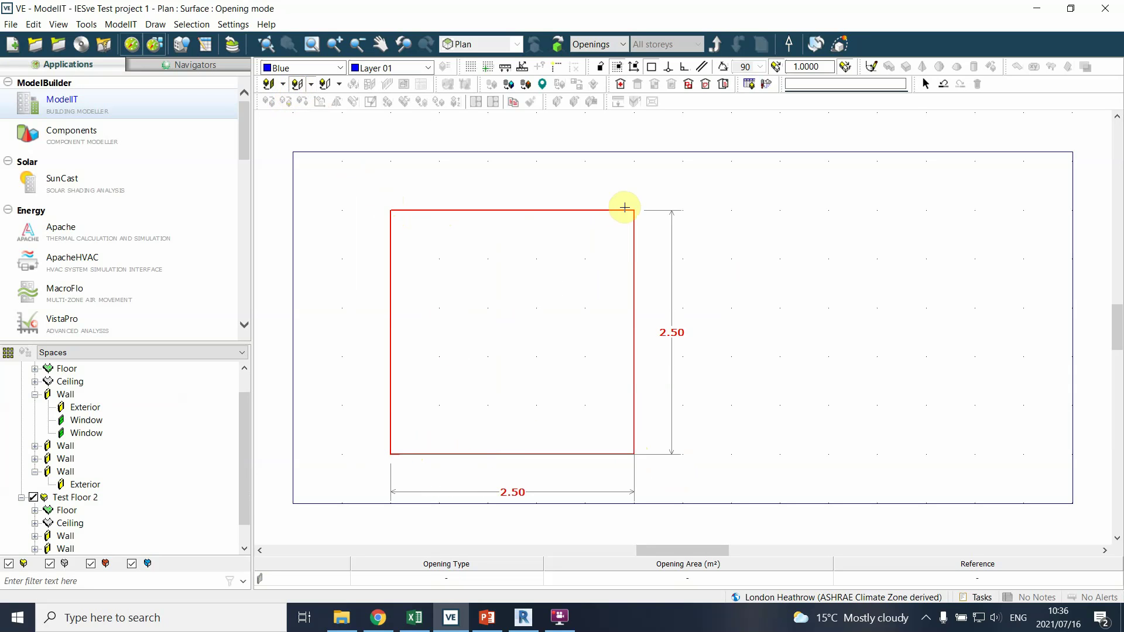
pyautogui.click(625, 207)
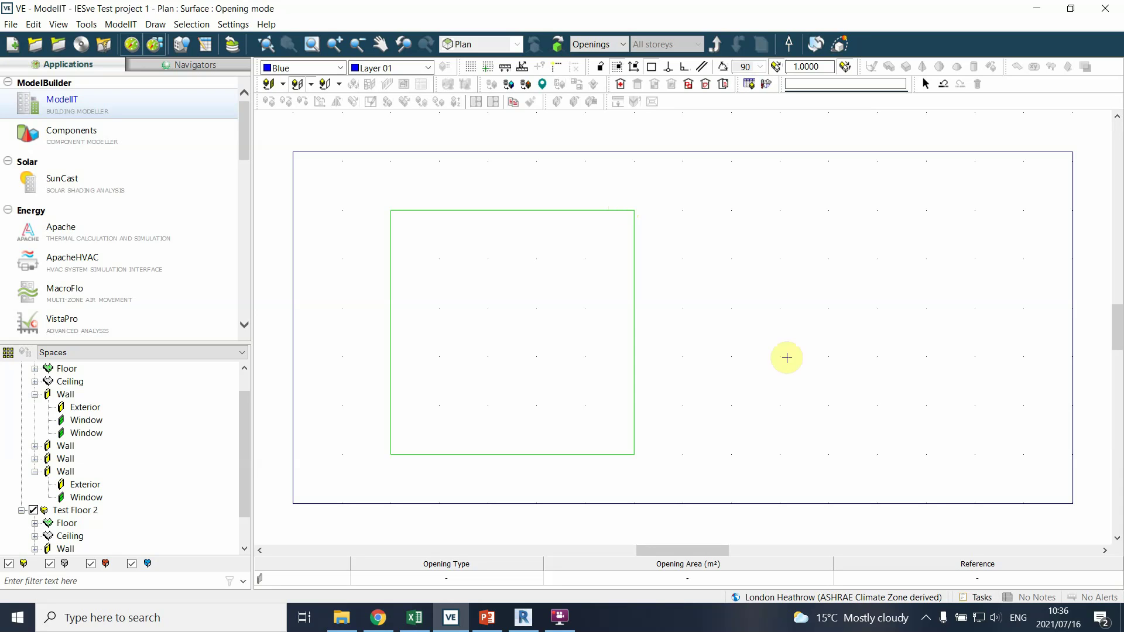
# Step: Draw a 3 m by 2 m window rising from the wall's base beside the square window, and delete it again
pyautogui.click(730, 502)
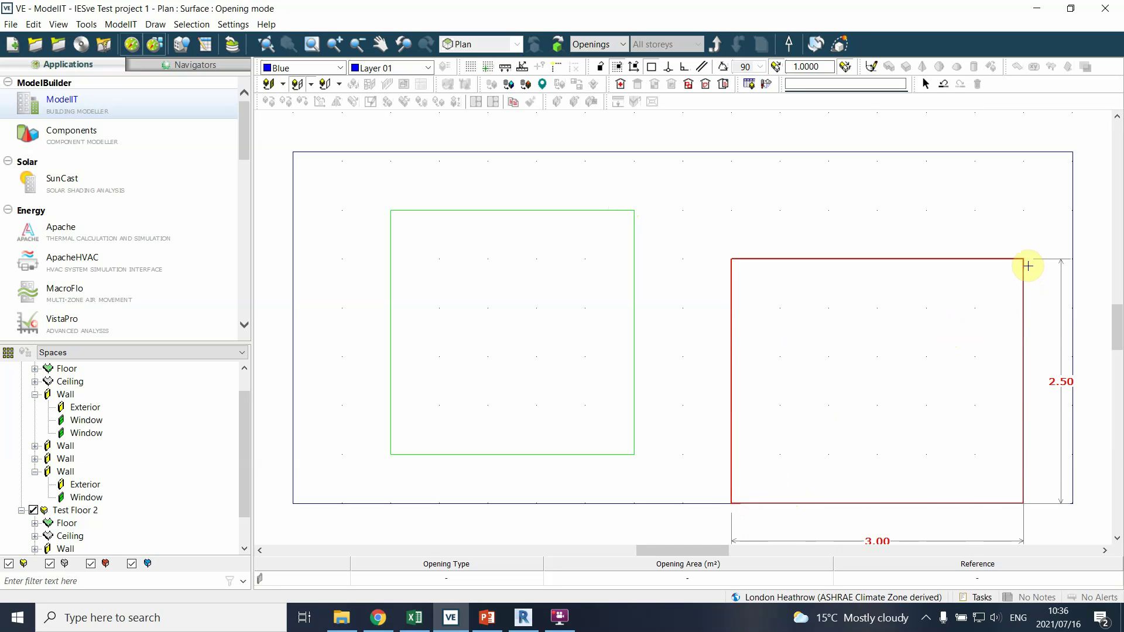
pyautogui.click(1023, 295)
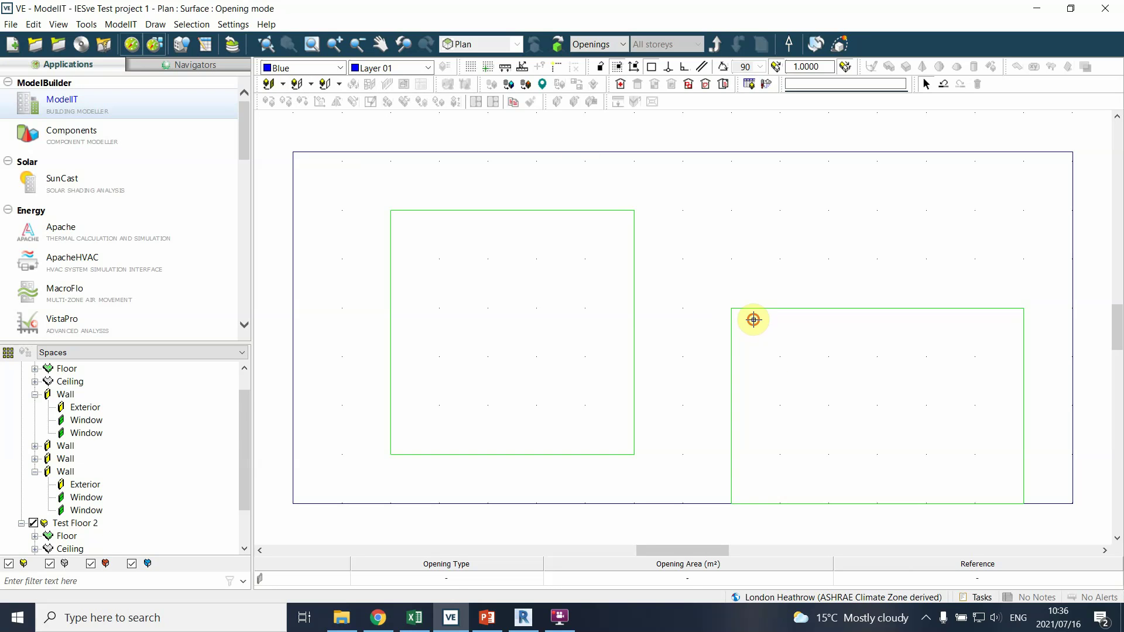
pyautogui.click(732, 330)
pyautogui.press('Delete')
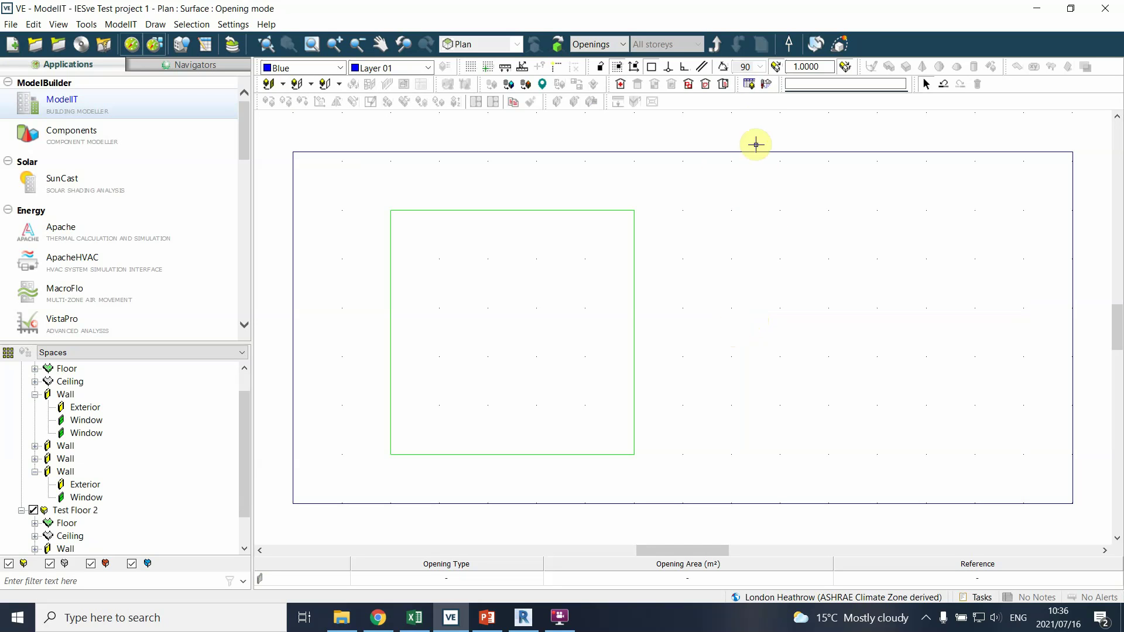
# Step: Return to surface level and step through the ceiling, floor and wall surfaces to examine the openings on the ground storey
pyautogui.click(716, 44)
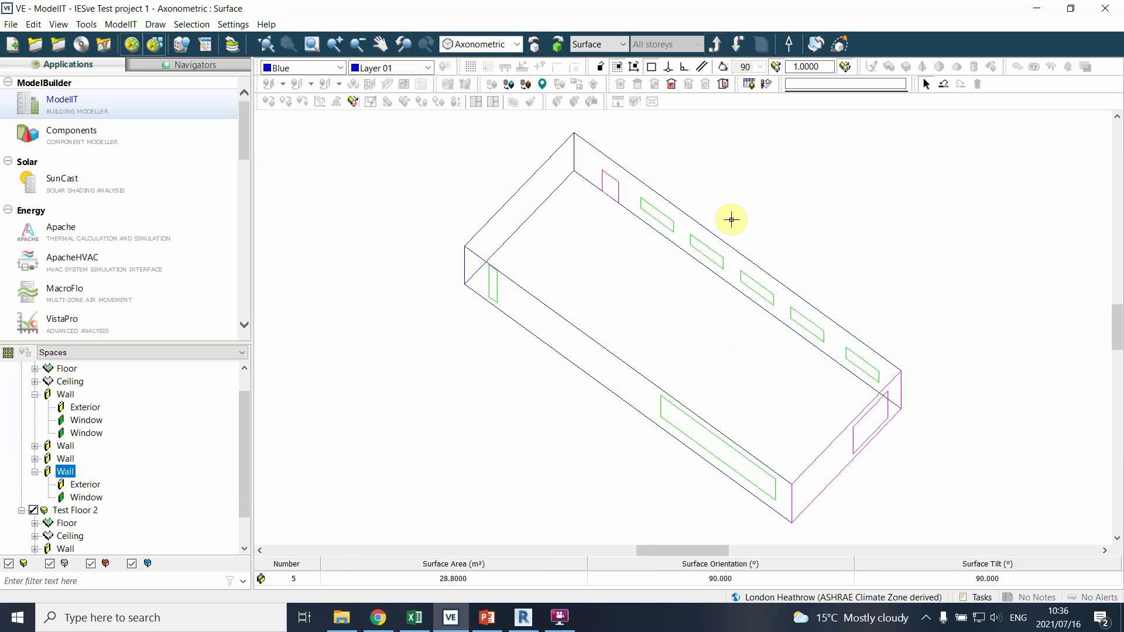
pyautogui.click(634, 339)
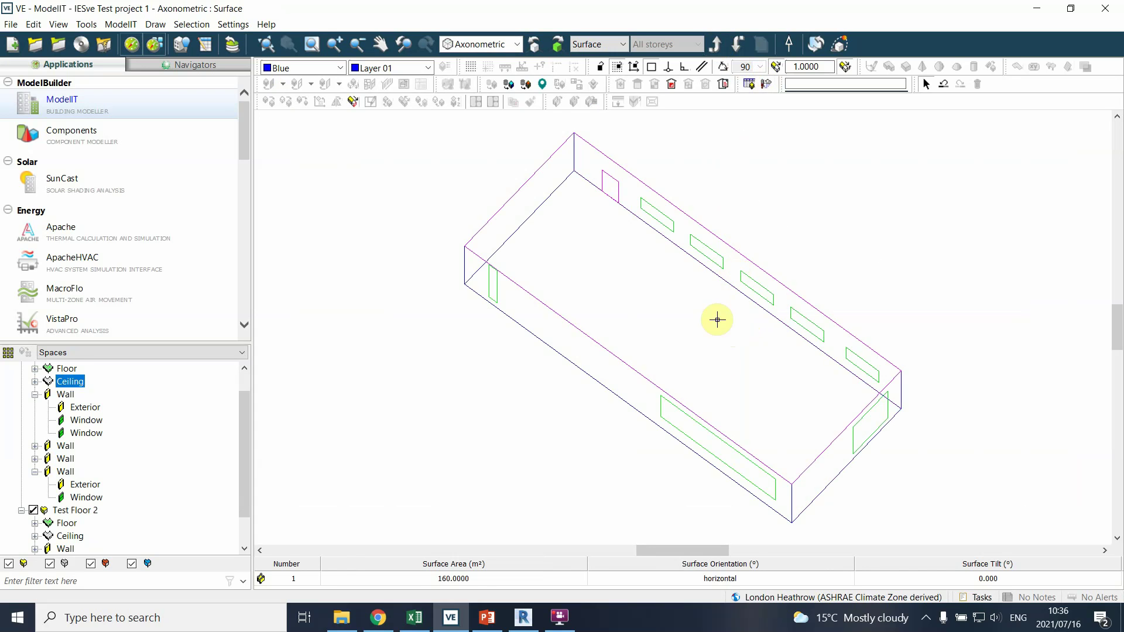
pyautogui.click(694, 251)
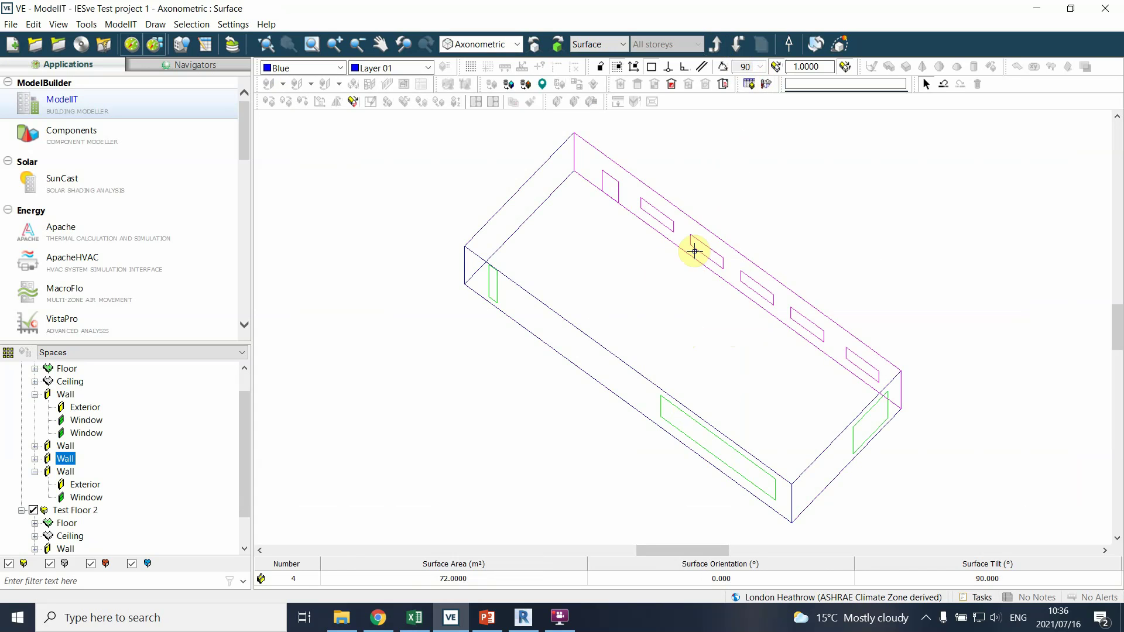
pyautogui.click(705, 316)
pyautogui.click(692, 447)
pyautogui.click(699, 387)
pyautogui.click(714, 437)
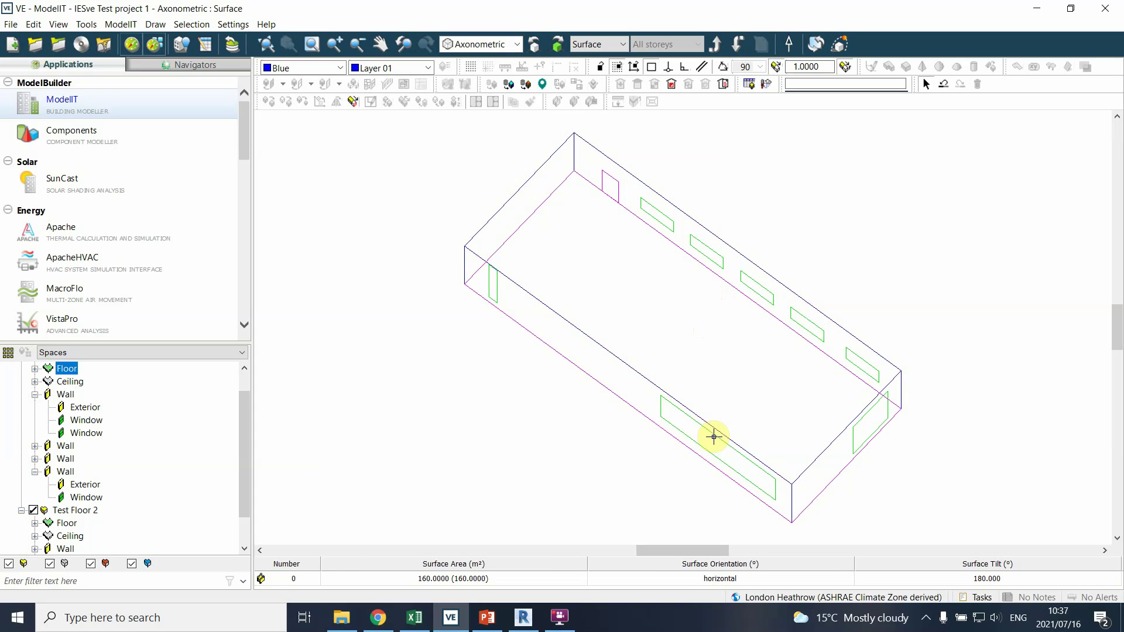
pyautogui.click(585, 262)
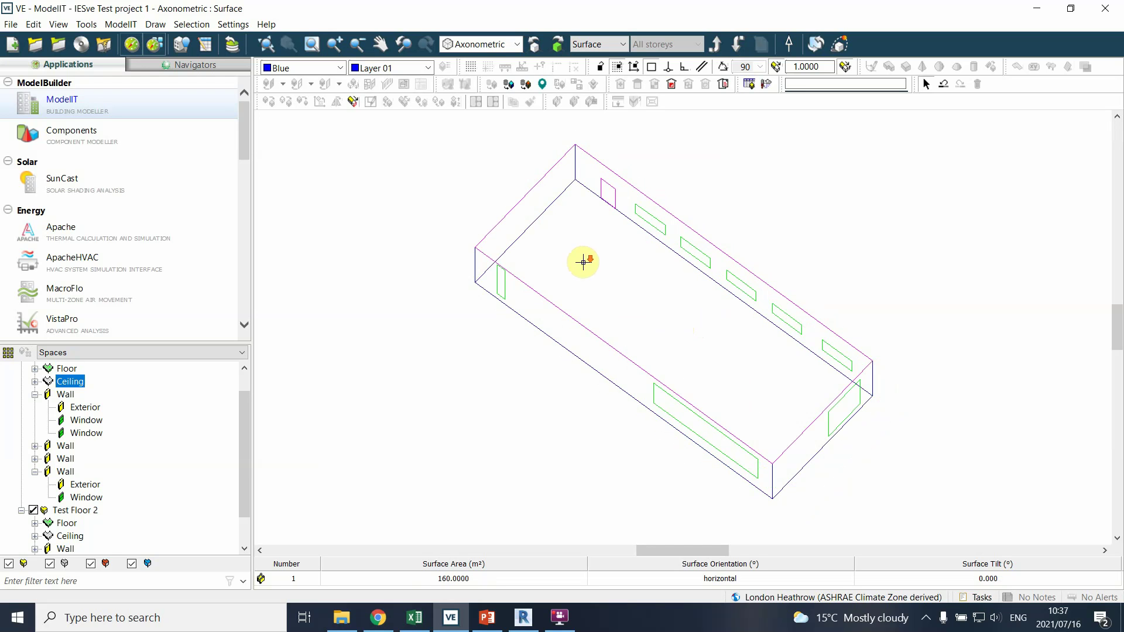
pyautogui.scroll(-2, 597, 269)
pyautogui.moveTo(619, 281); pyautogui.dragTo(514, 306, button='middle')
pyautogui.scroll(1, 571, 297)
pyautogui.click(600, 295)
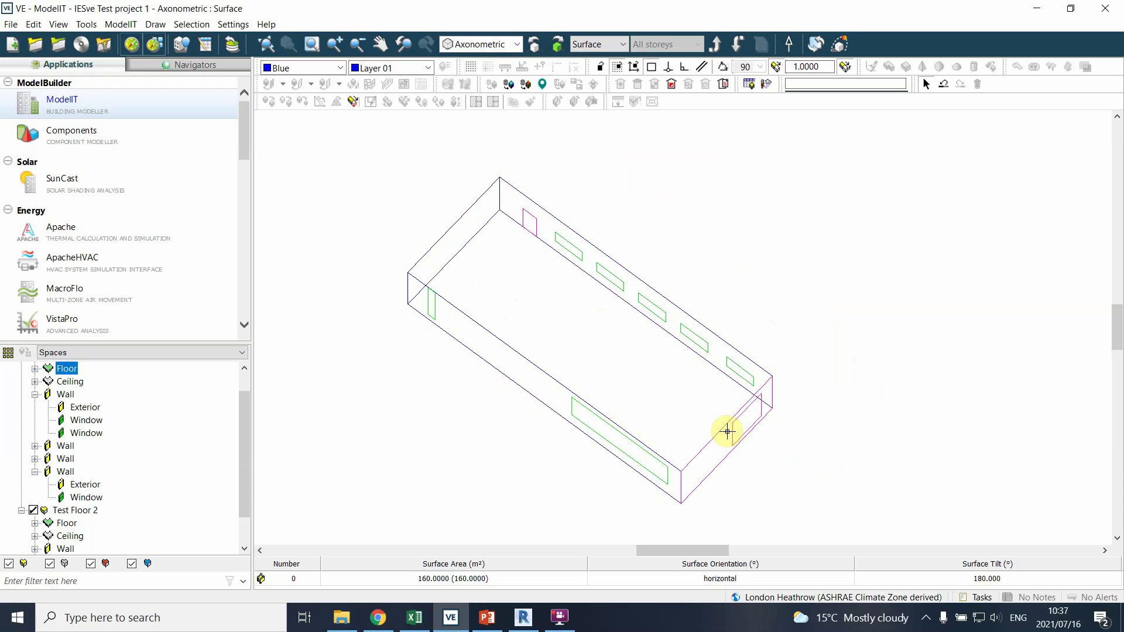
# Step: Return to model level to show both storeys and clear the space selection
pyautogui.click(715, 44)
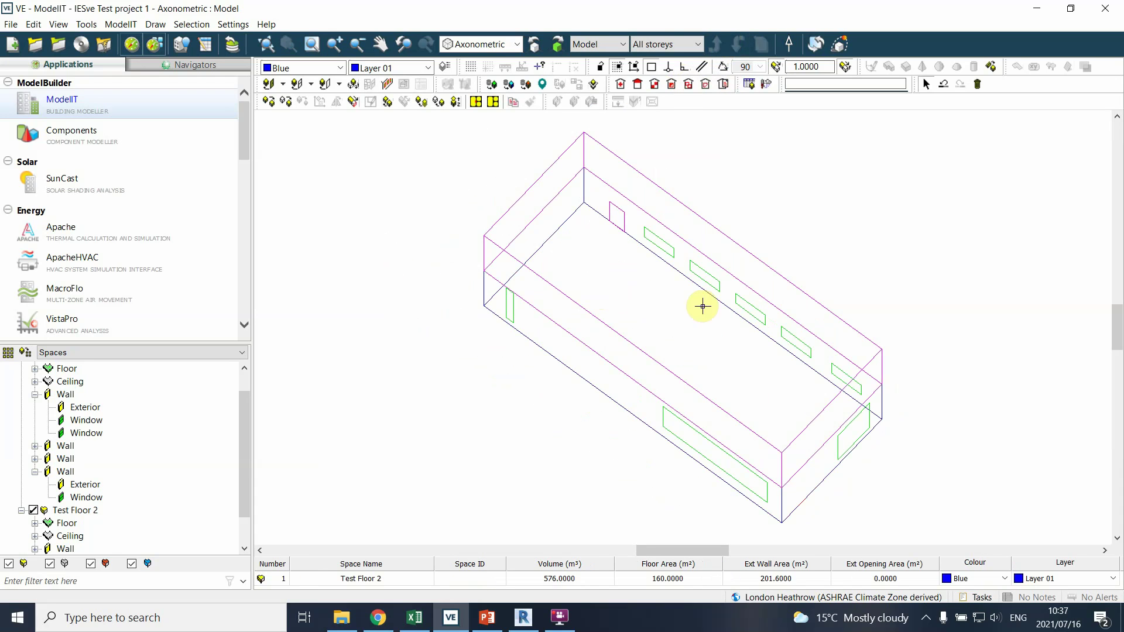
pyautogui.click(661, 468)
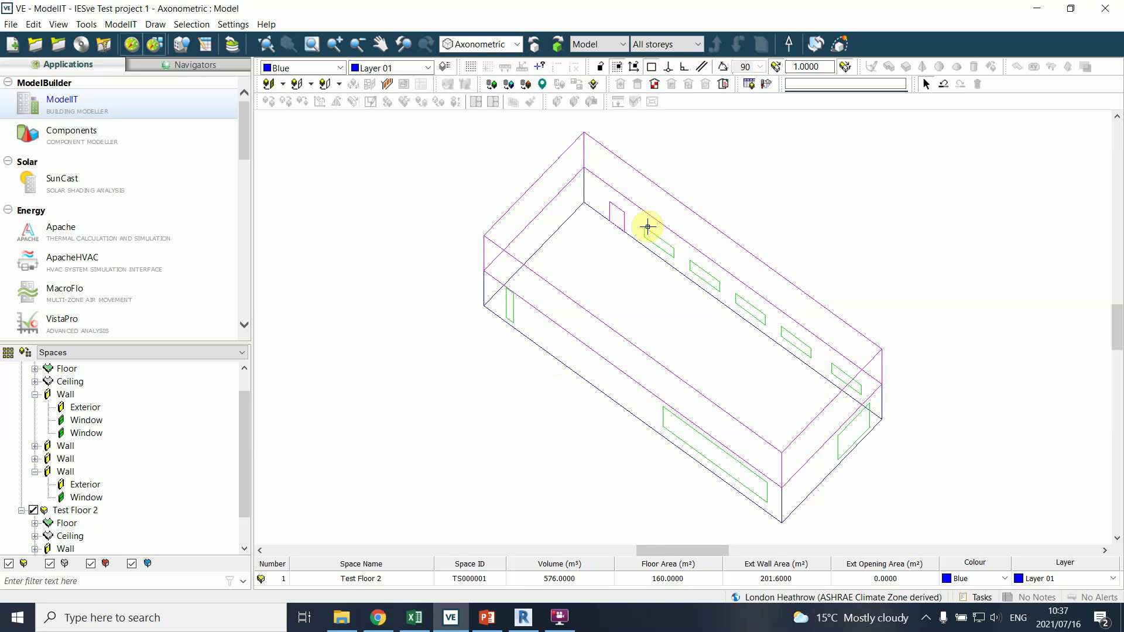
pyautogui.click(647, 227)
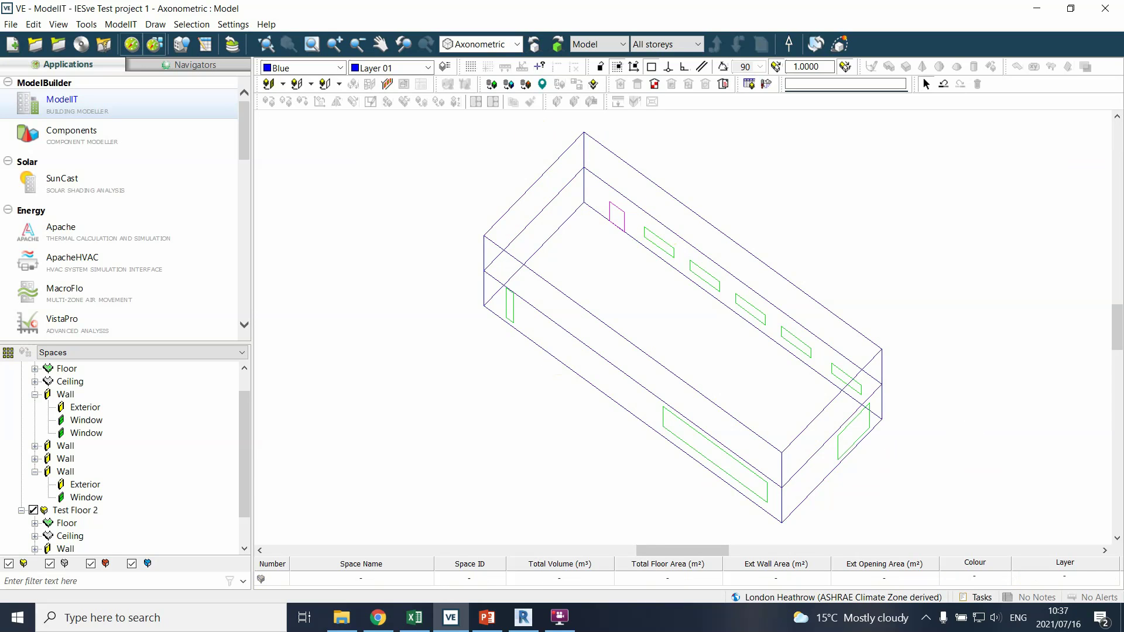